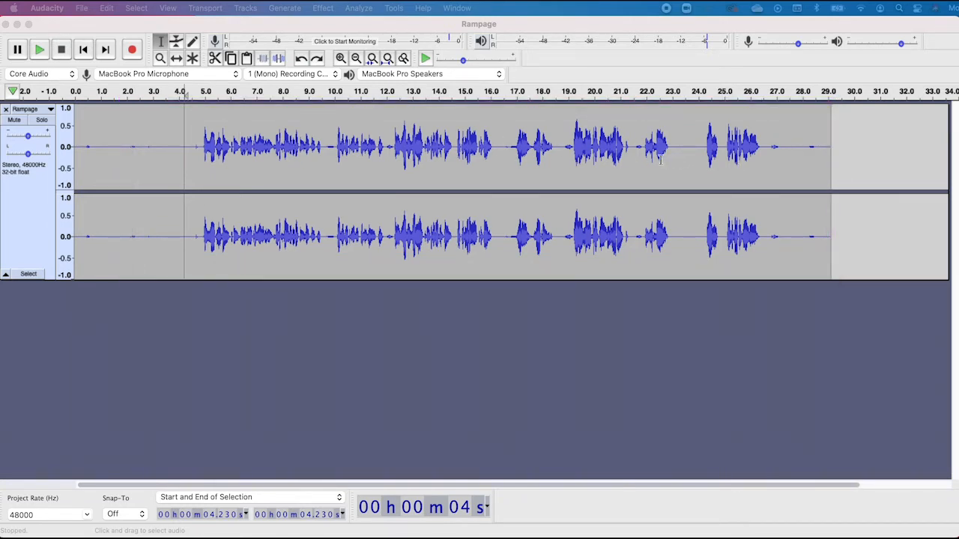
# - Play the Rampage recording from about 4.2 s and mark its closing phrase, about 24.0 to 26.5 s
pyautogui.click(40, 50)
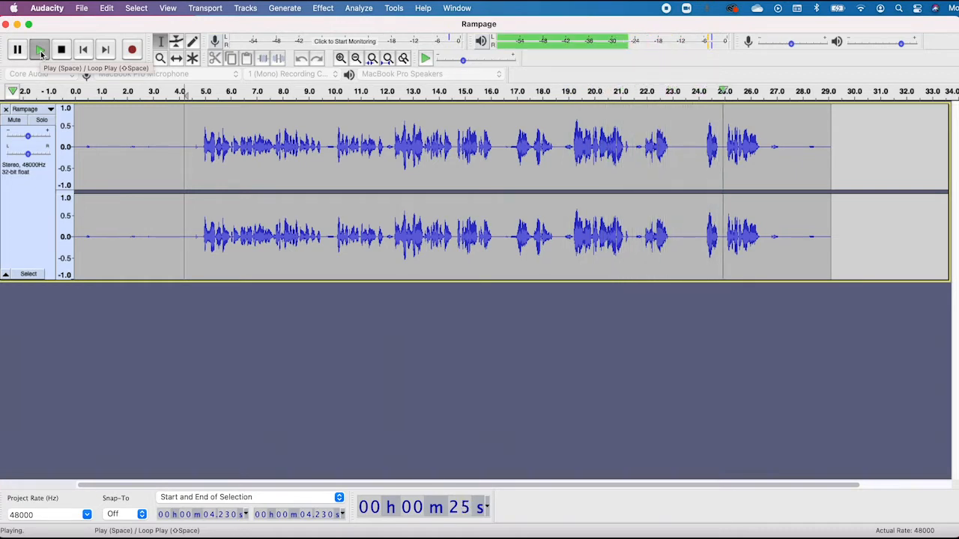
pyautogui.click(40, 51)
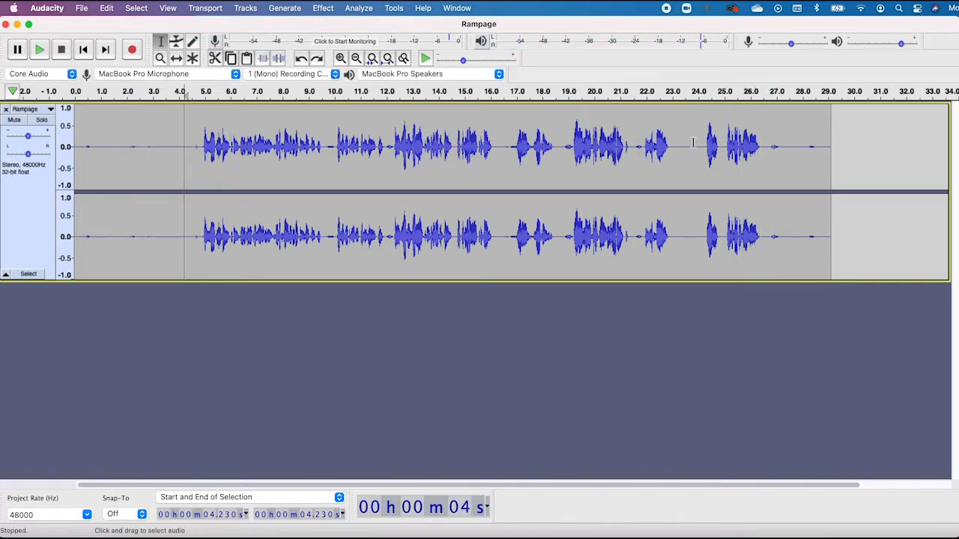
pyautogui.moveTo(686, 141); pyautogui.dragTo(209, 156)
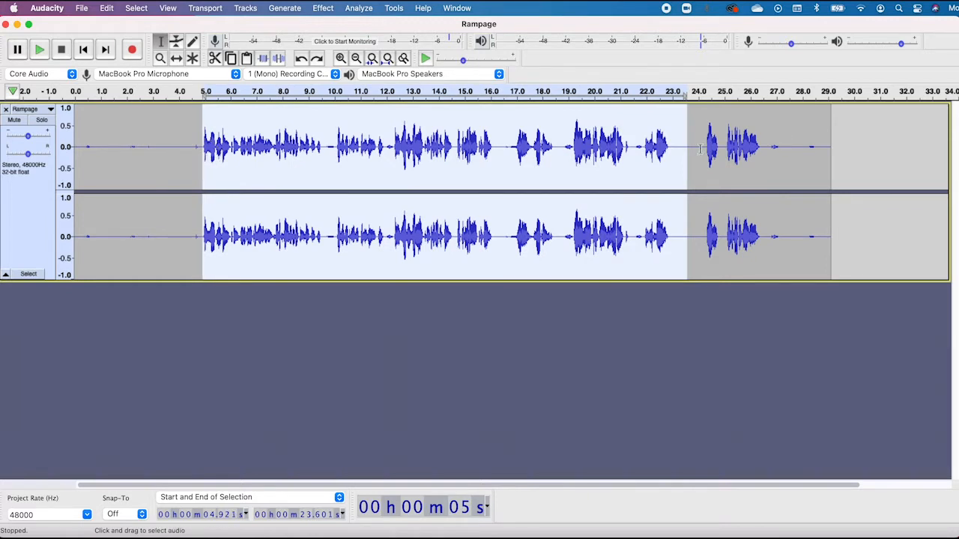
pyautogui.moveTo(701, 149); pyautogui.dragTo(763, 148)
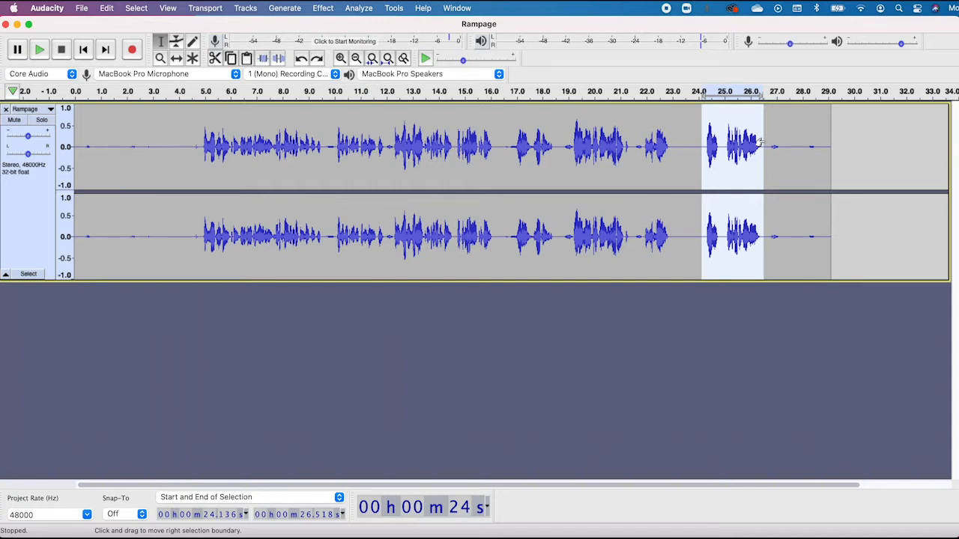
pyautogui.moveTo(698, 143); pyautogui.dragTo(765, 143)
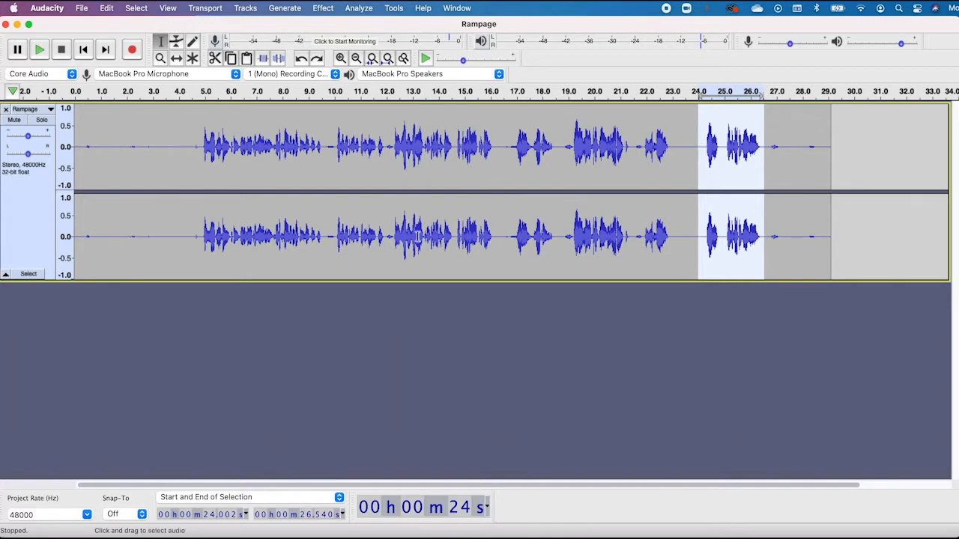
# - Split the Rampage track at about 23.7 s and shift the closing clip to start at about 25.2 s
pyautogui.click(690, 150)
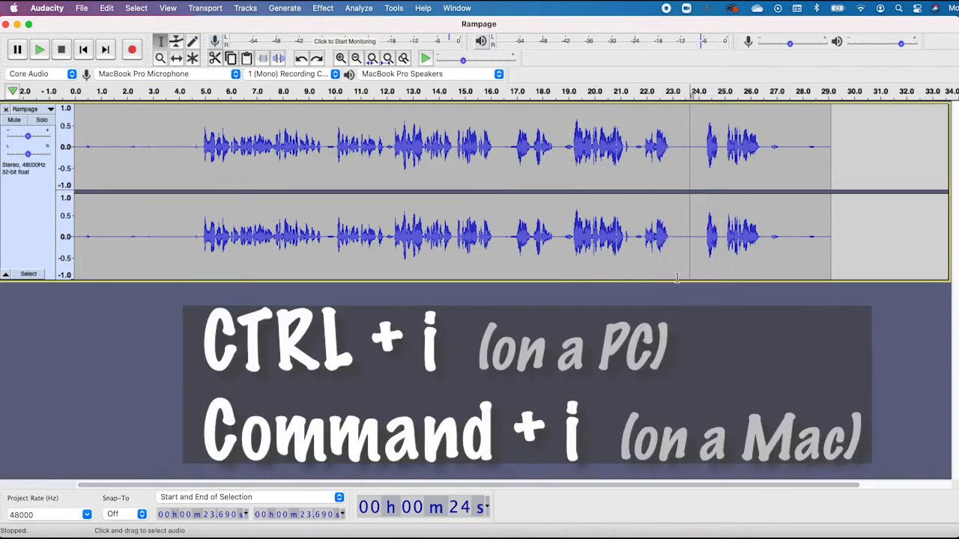
pyautogui.press('super+i')
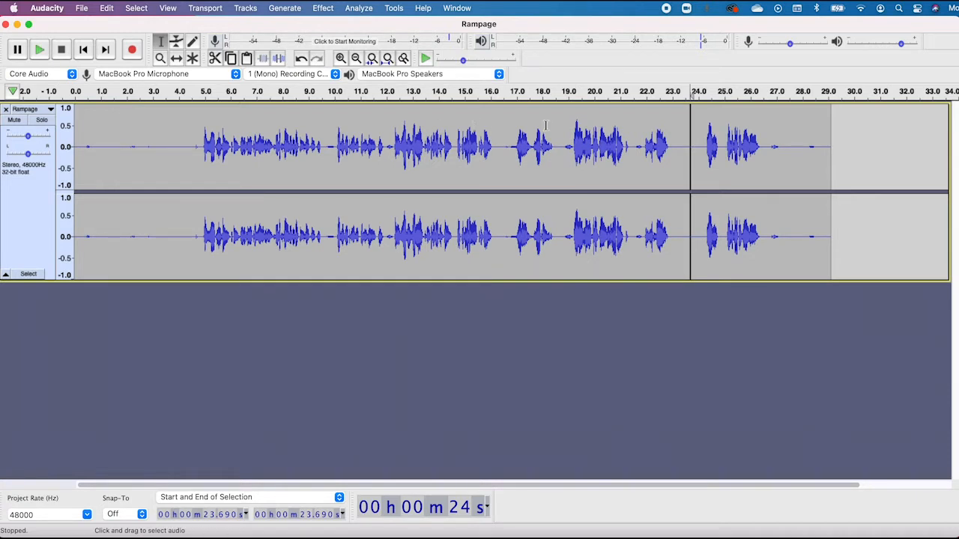
pyautogui.click(176, 59)
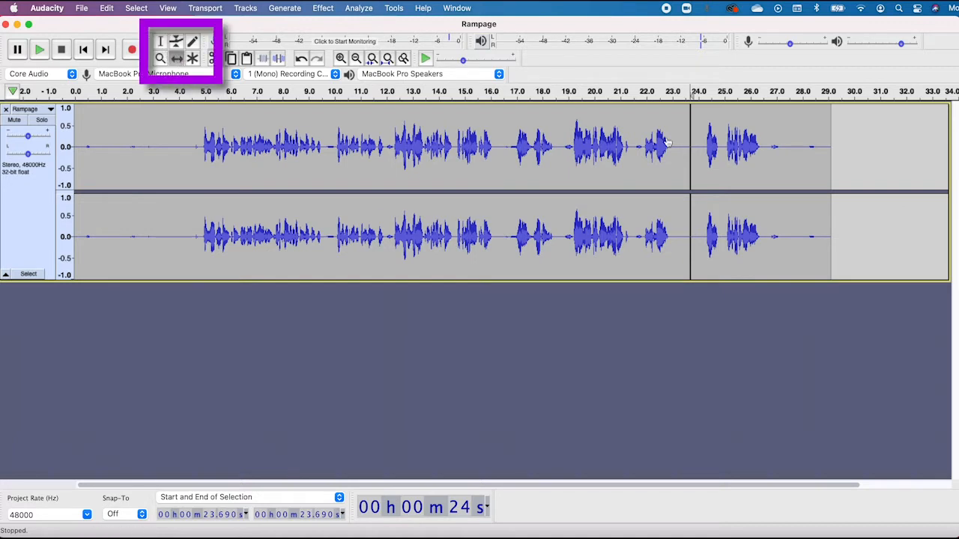
pyautogui.moveTo(722, 161); pyautogui.dragTo(759, 159)
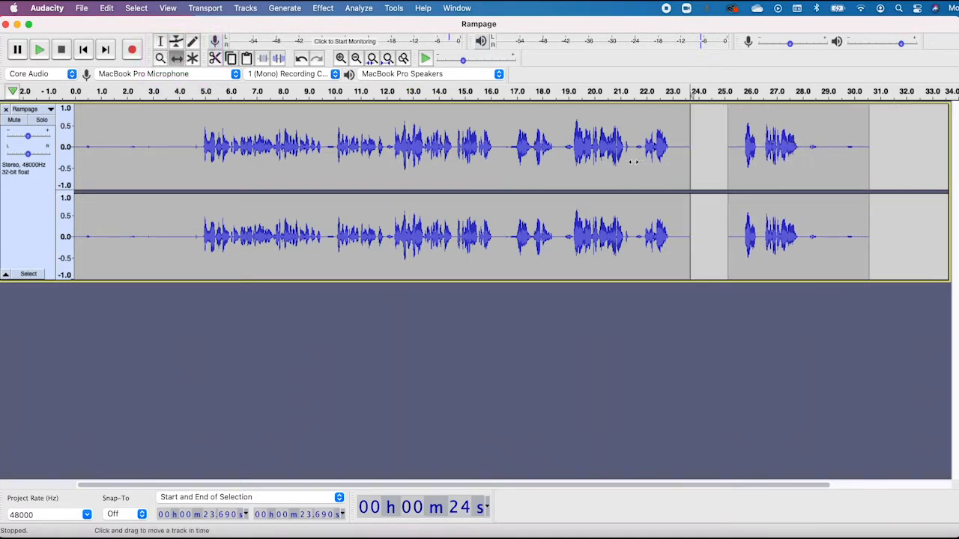
# - Add a new empty stereo track below the Rampage track
pyautogui.click(160, 42)
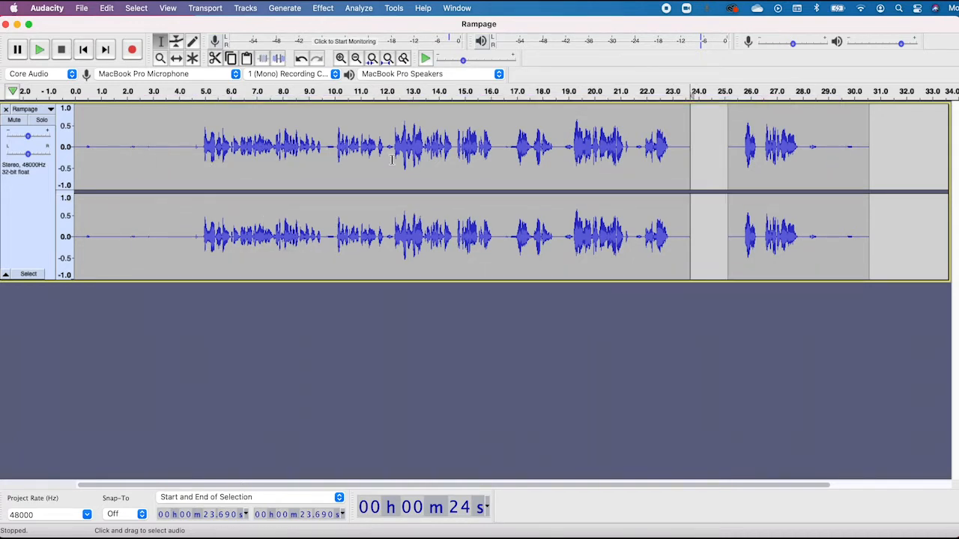
pyautogui.click(245, 9)
pyautogui.moveTo(285, 25)
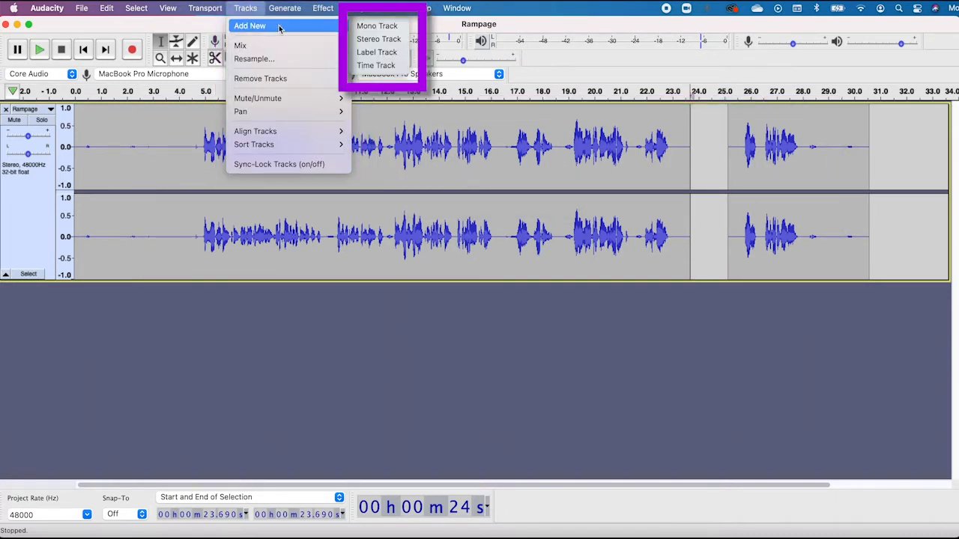
pyautogui.click(391, 39)
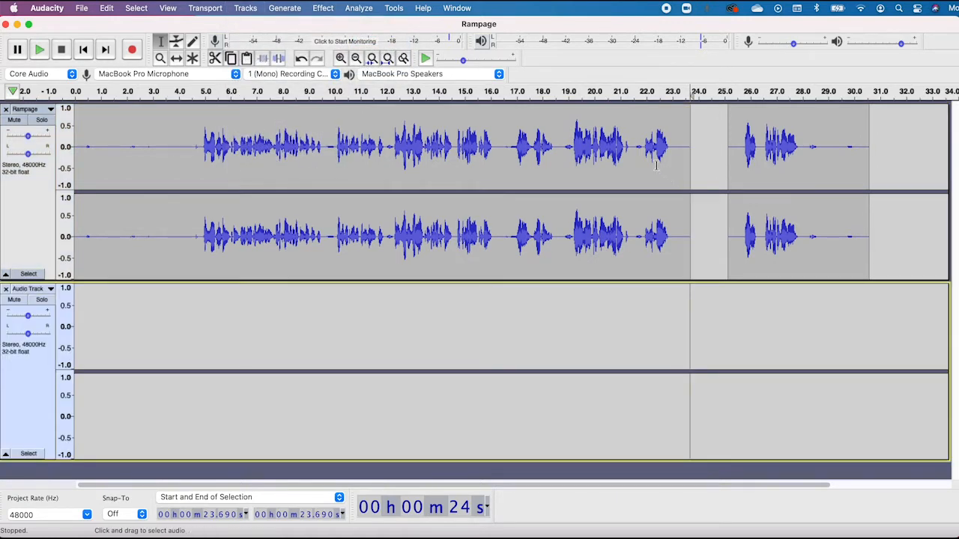
pyautogui.click(245, 7)
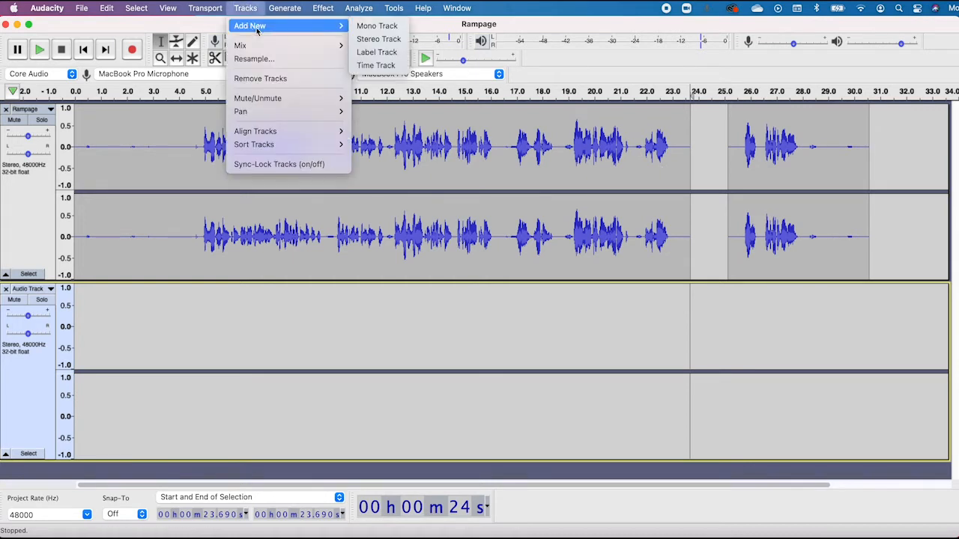
pyautogui.click(251, 8)
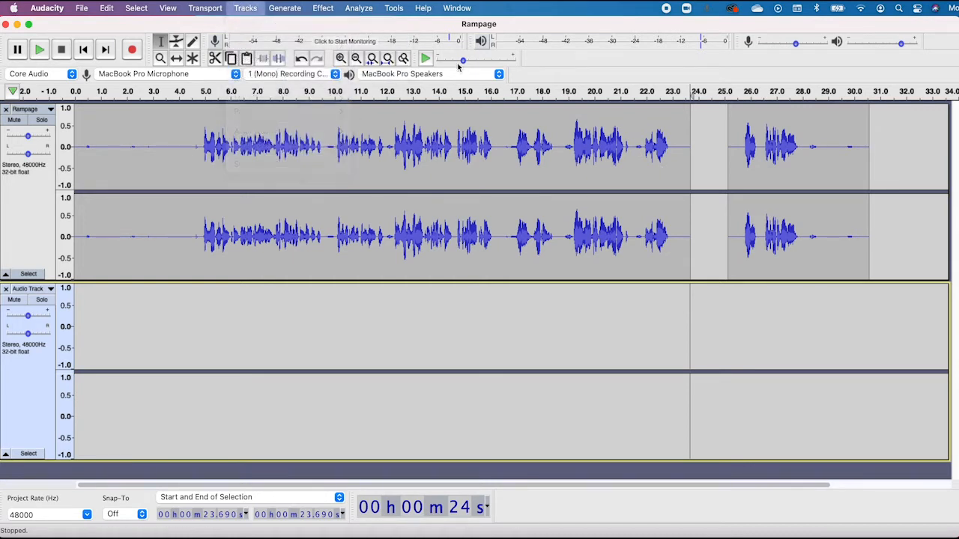
# - Copy the closing clip of the Rampage track into the new stereo track, starting at about 25.2 s
pyautogui.doubleClick(761, 158)
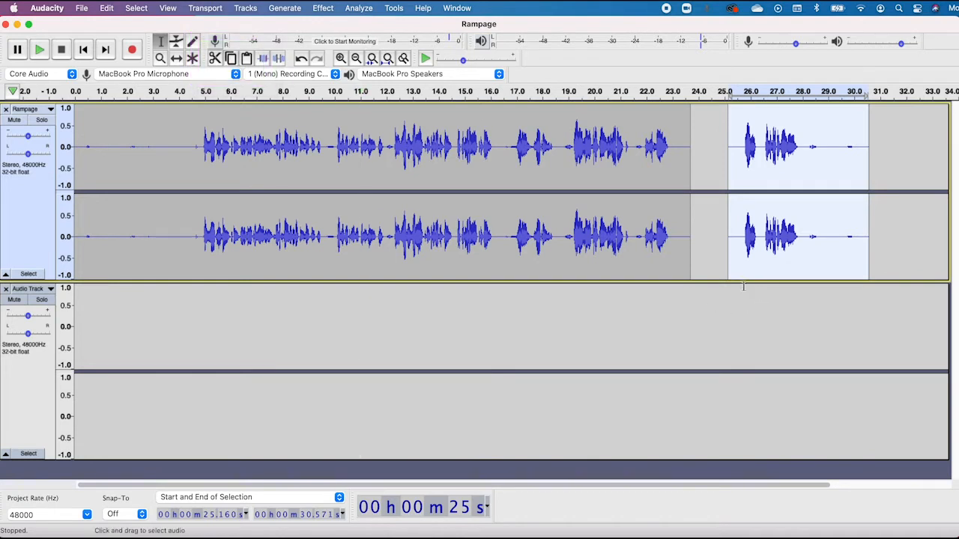
pyautogui.click(694, 299)
pyautogui.click(727, 292)
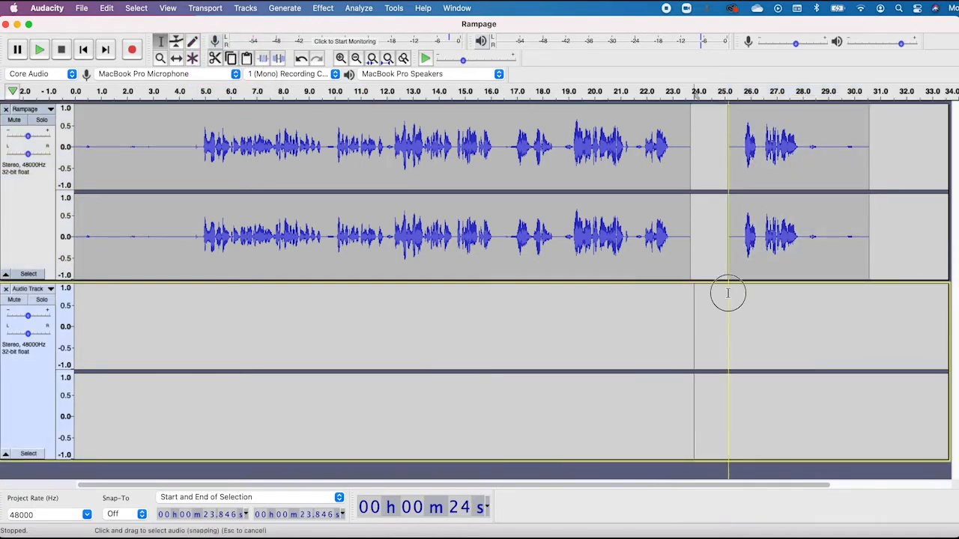
pyautogui.click(247, 60)
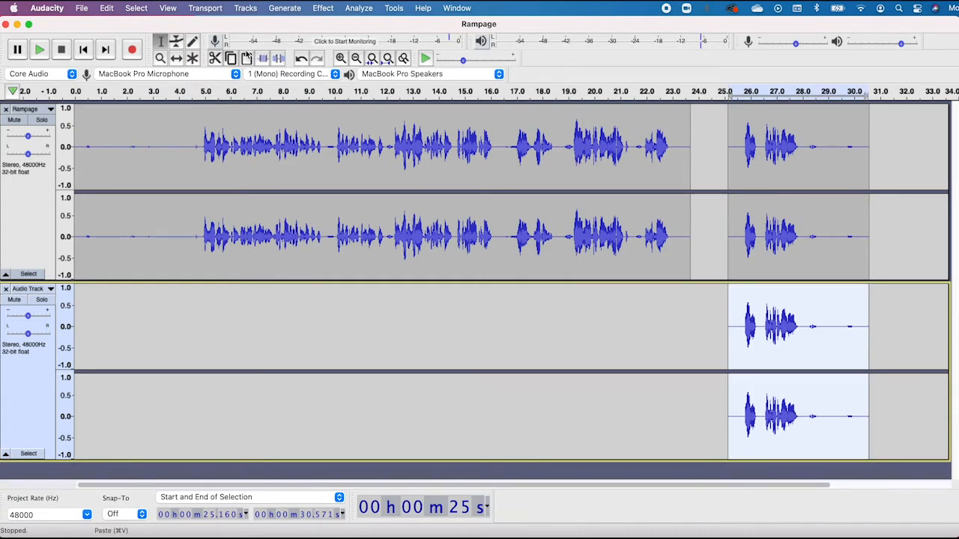
# - Silence the Rampage track and open Change Pitch for the copied speech from about 25.4 to 27.9 s
pyautogui.click(15, 121)
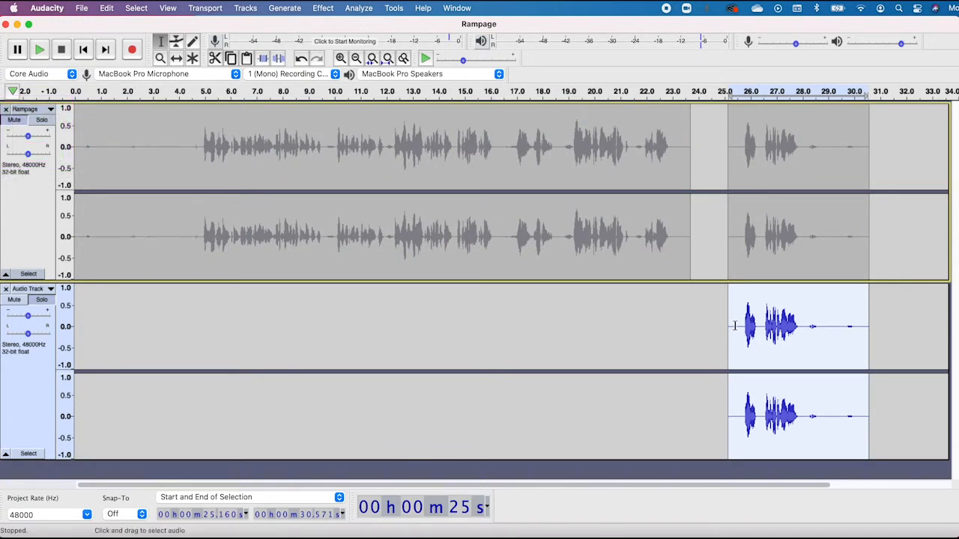
pyautogui.moveTo(735, 324); pyautogui.dragTo(800, 326)
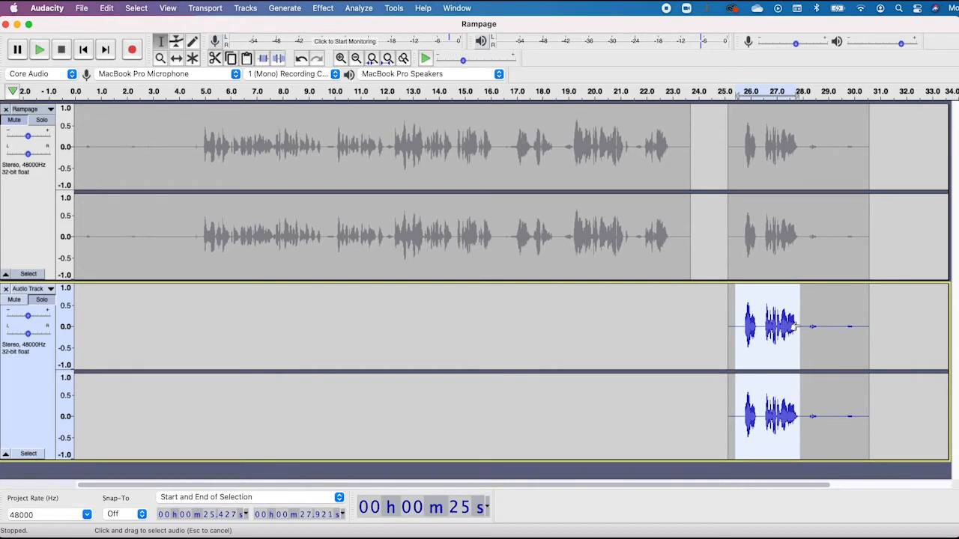
pyautogui.click(323, 8)
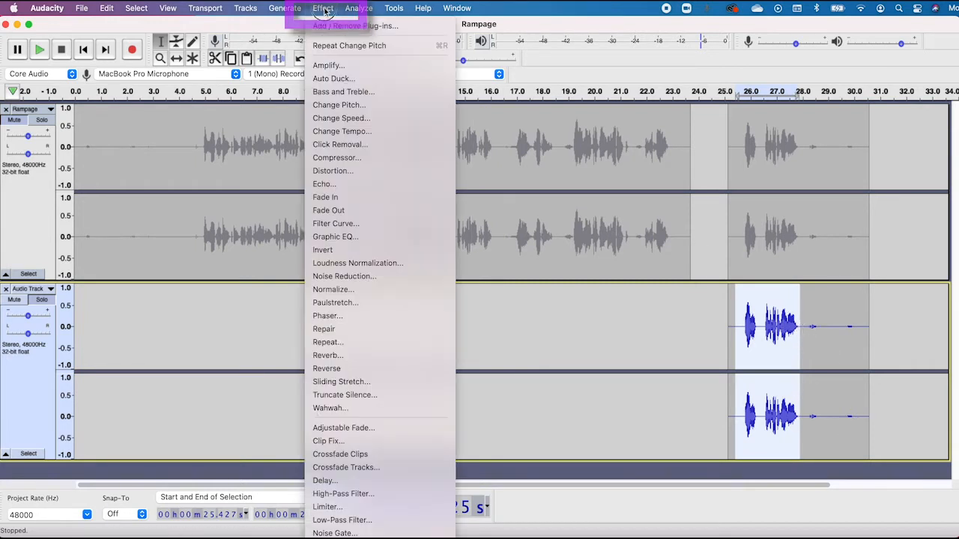
pyautogui.click(365, 106)
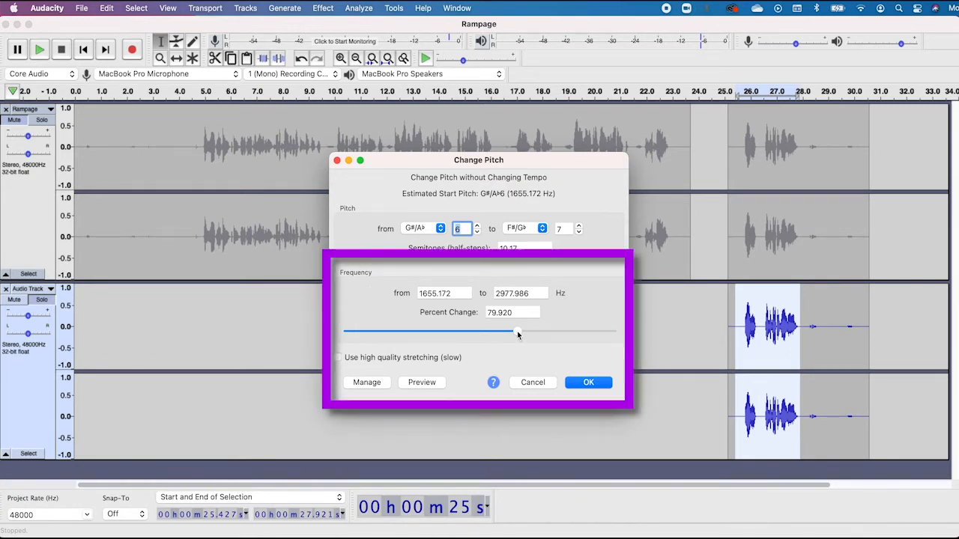
# - Try a pitch change of about 15 percent on the selected speech and preview it
pyautogui.moveTo(518, 337); pyautogui.dragTo(481, 338)
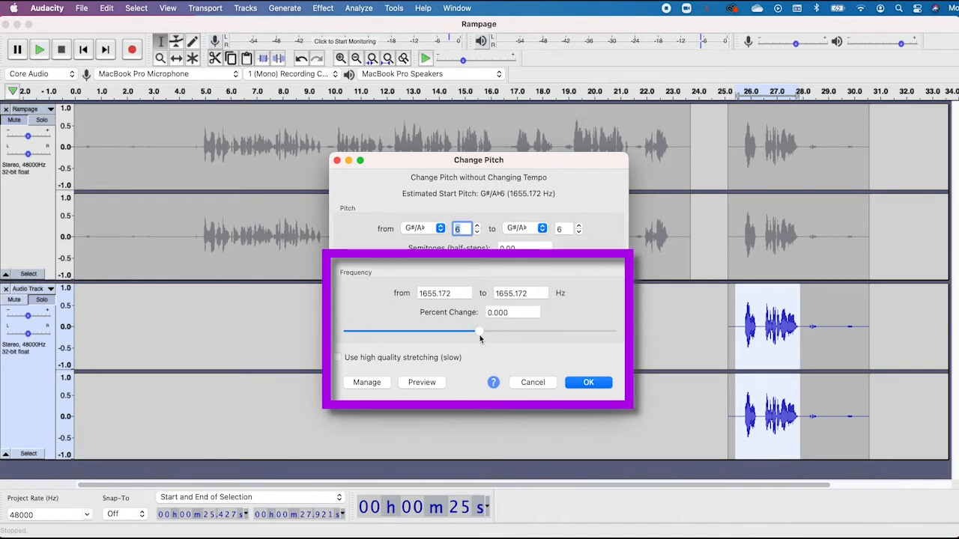
pyautogui.click(481, 334)
pyautogui.moveTo(483, 335); pyautogui.dragTo(494, 335)
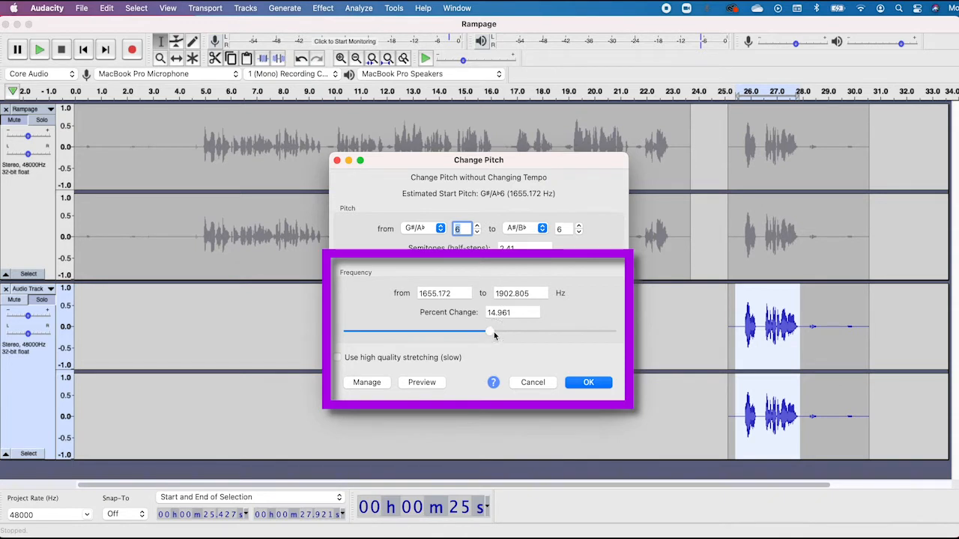
pyautogui.click(428, 383)
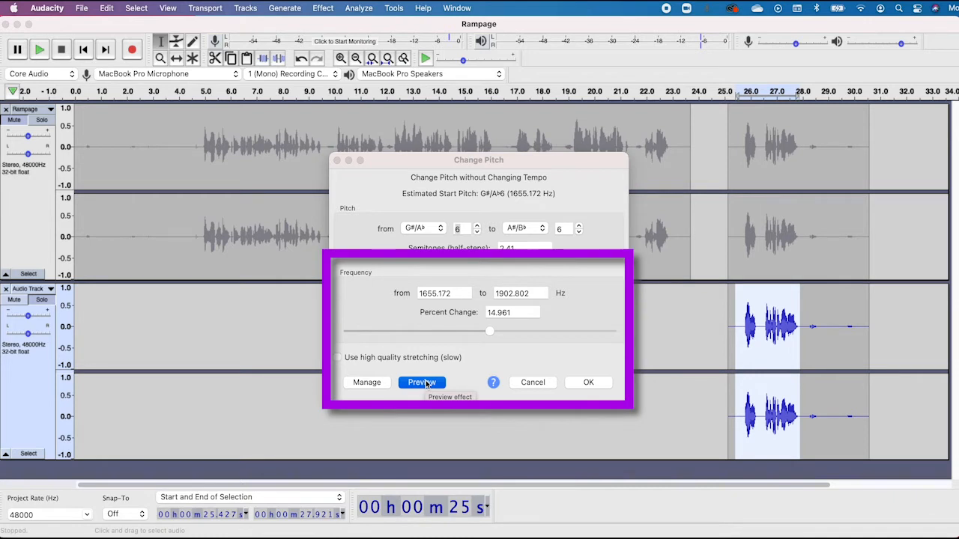
# - Set the percent change to -13, preview the lowered voice and apply the pitch change
pyautogui.moveTo(485, 330); pyautogui.dragTo(462, 333)
pyautogui.click(432, 385)
pyautogui.click(431, 384)
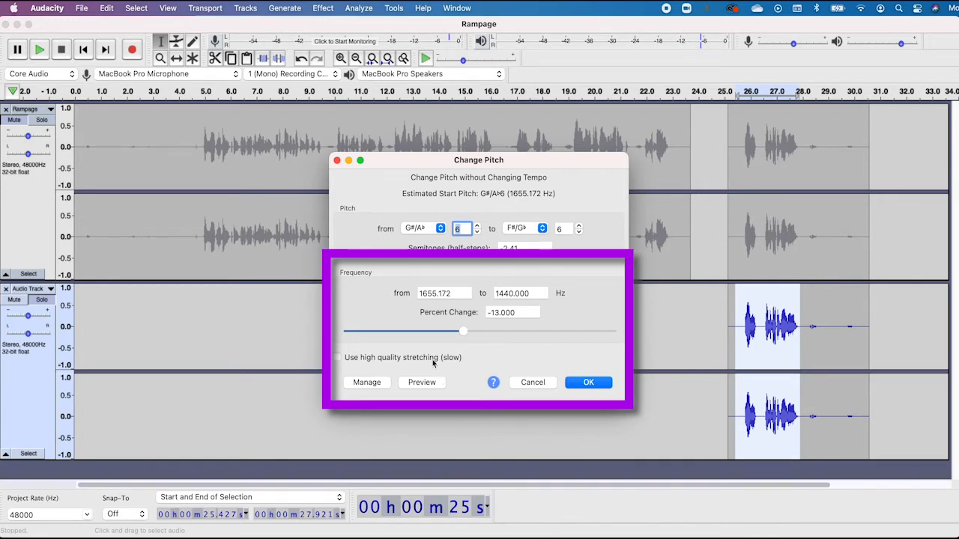
pyautogui.click(588, 382)
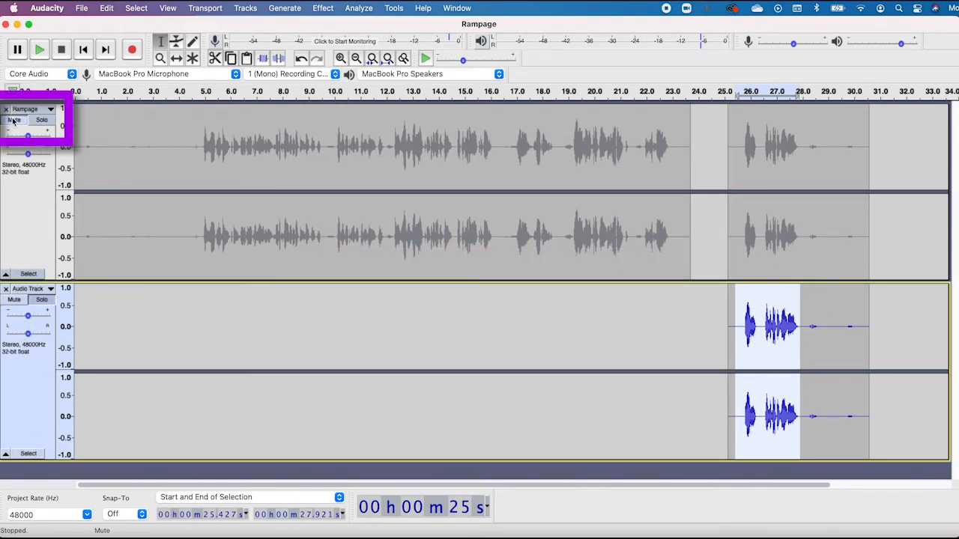
# - Compare the original and the pitch-changed phrase by soloing and playing each track in turn
pyautogui.click(41, 120)
pyautogui.press('space')
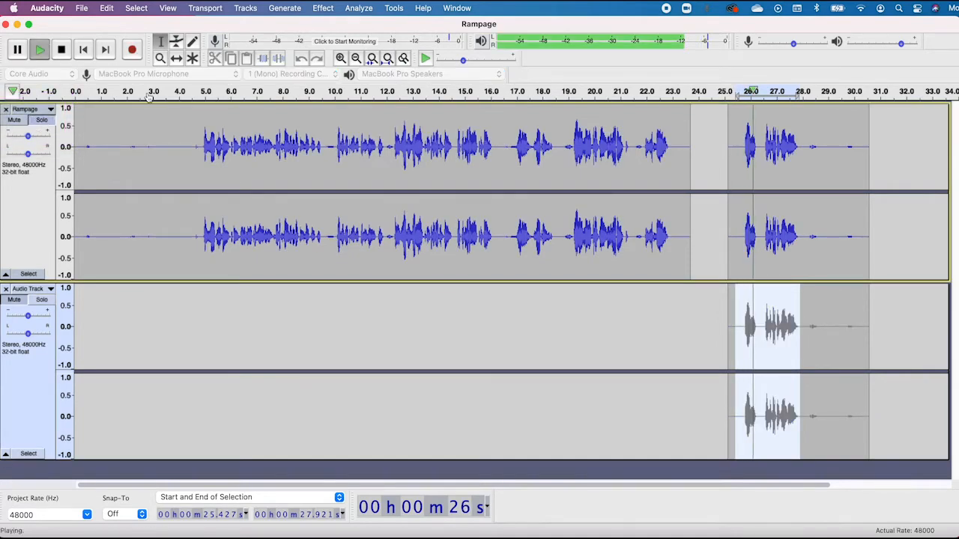
pyautogui.click(42, 299)
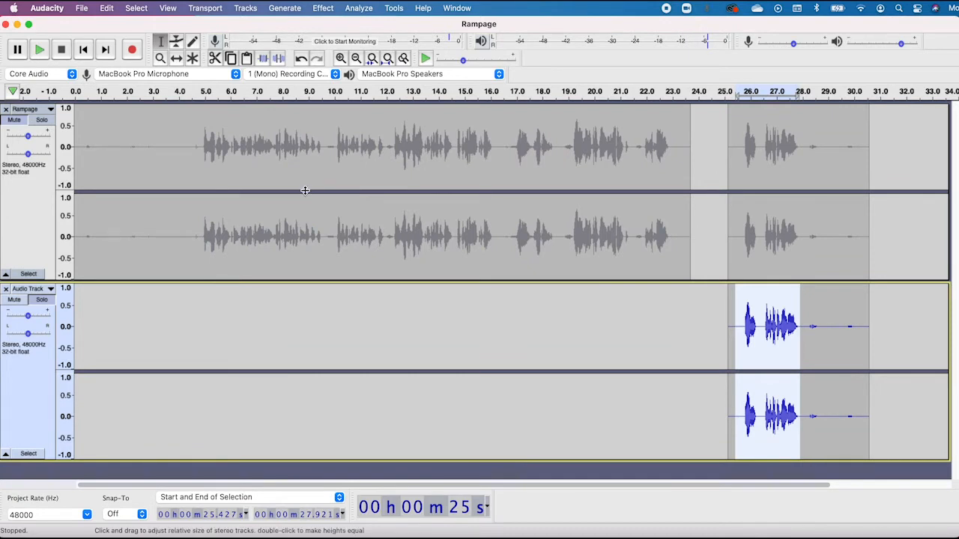
pyautogui.press('space')
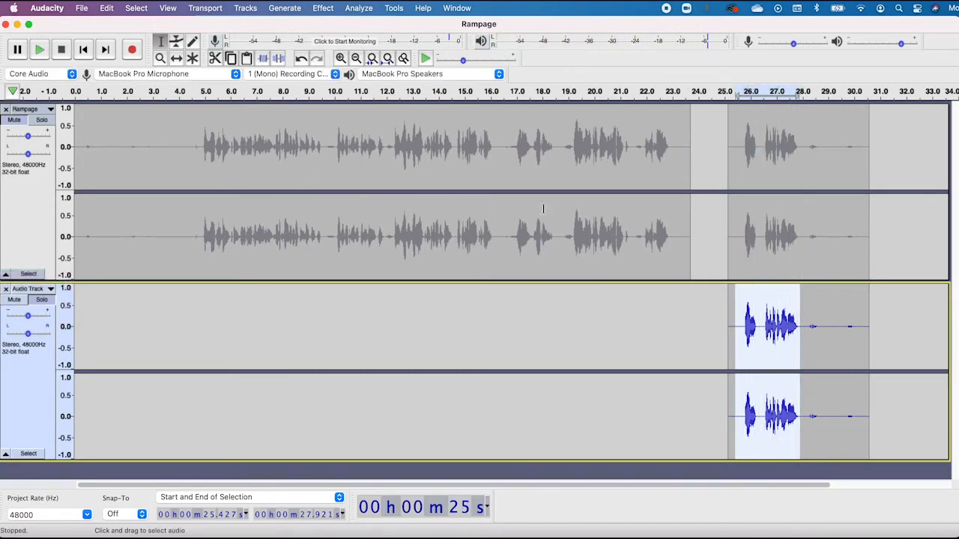
# - Cut the original closing clip, starting at about 25.2 s, out of the Rampage track
pyautogui.click(710, 182)
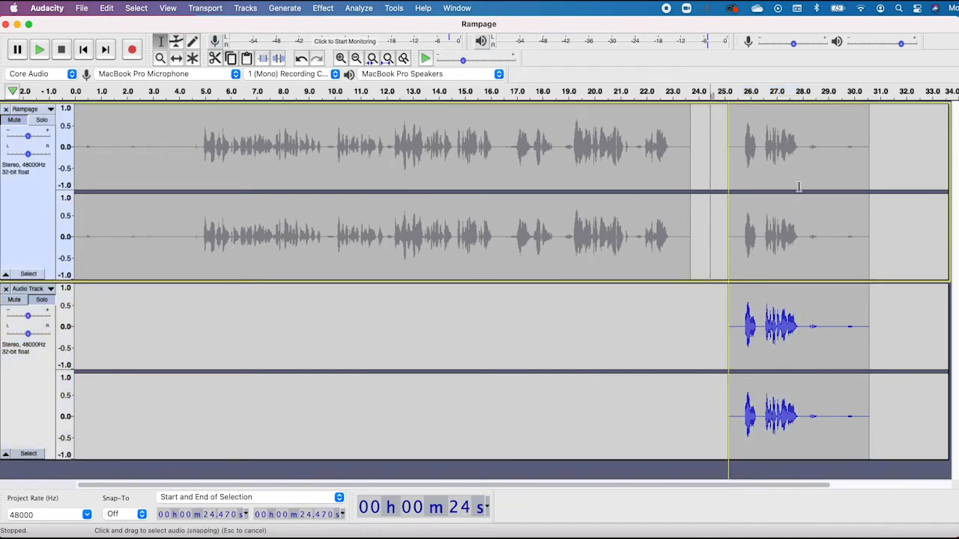
pyautogui.moveTo(728, 161); pyautogui.dragTo(863, 168)
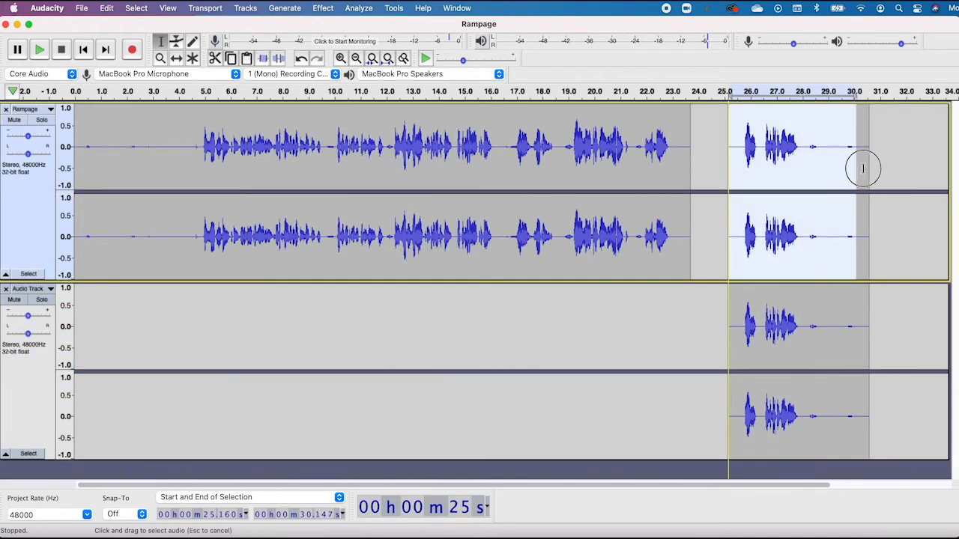
pyautogui.click(214, 59)
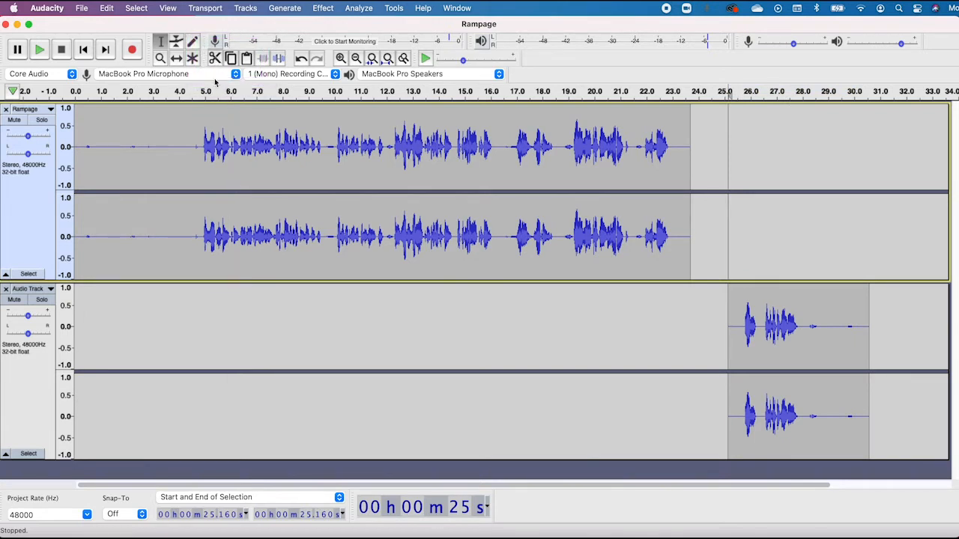
# - Shift the pitch-changed clip in the new track earlier, to start at about 24.3 s
pyautogui.click(176, 58)
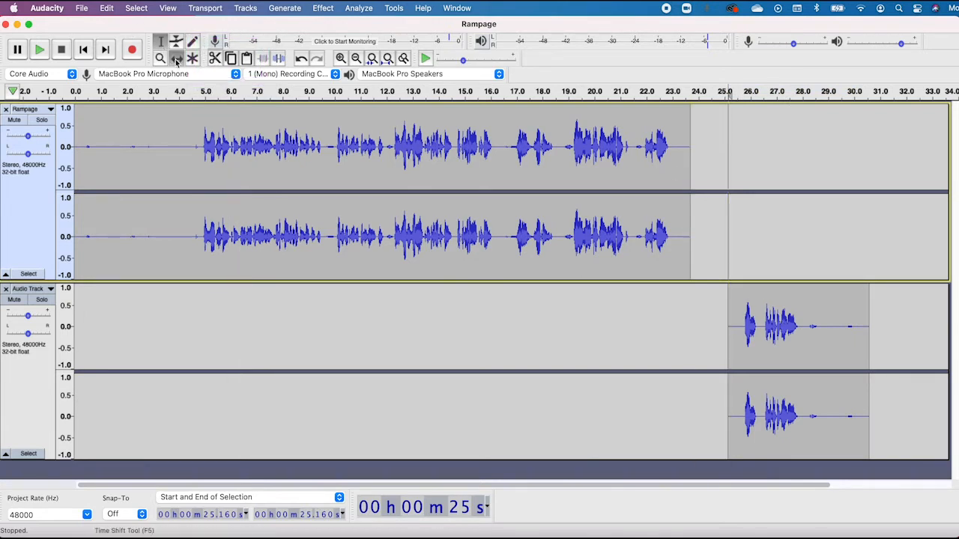
pyautogui.moveTo(763, 352); pyautogui.dragTo(740, 353)
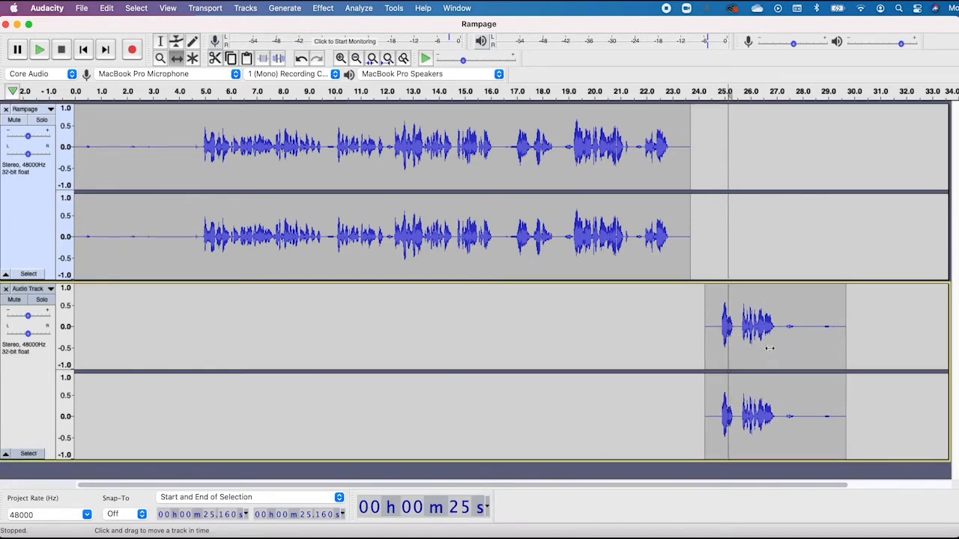
pyautogui.click(332, 11)
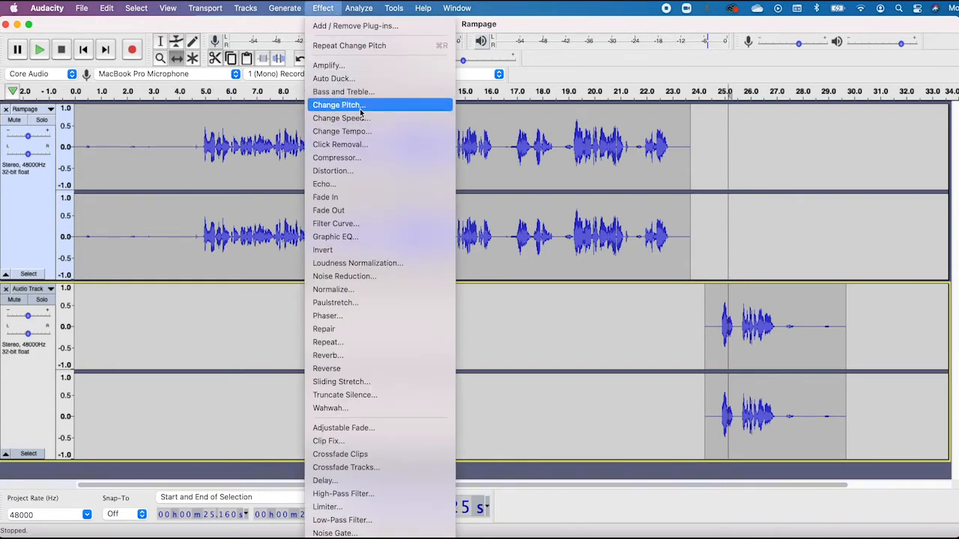
pyautogui.click(283, 10)
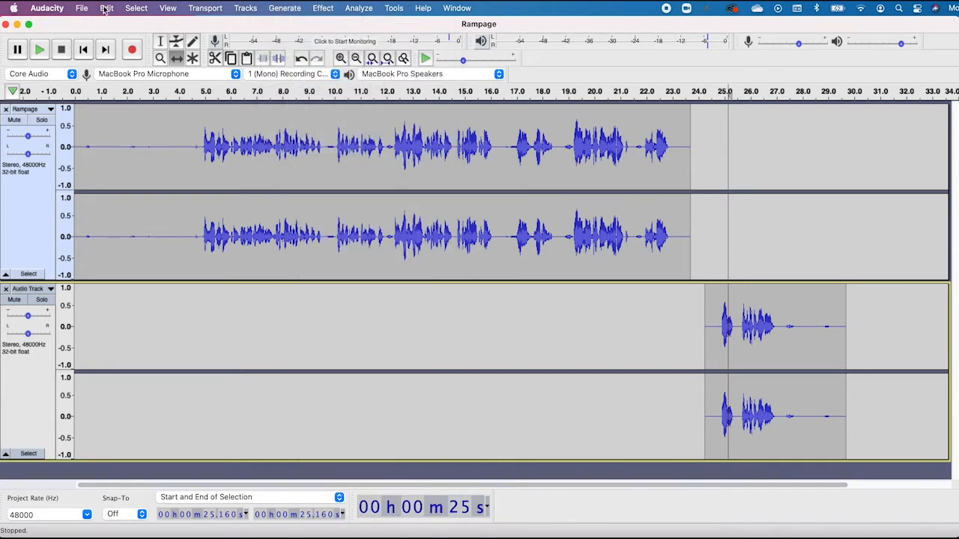
pyautogui.click(81, 8)
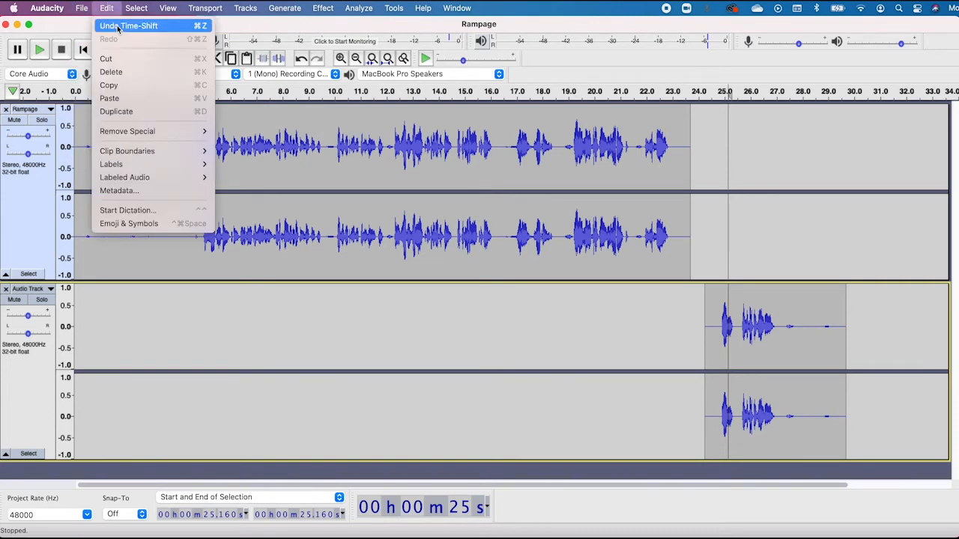
pyautogui.click(110, 10)
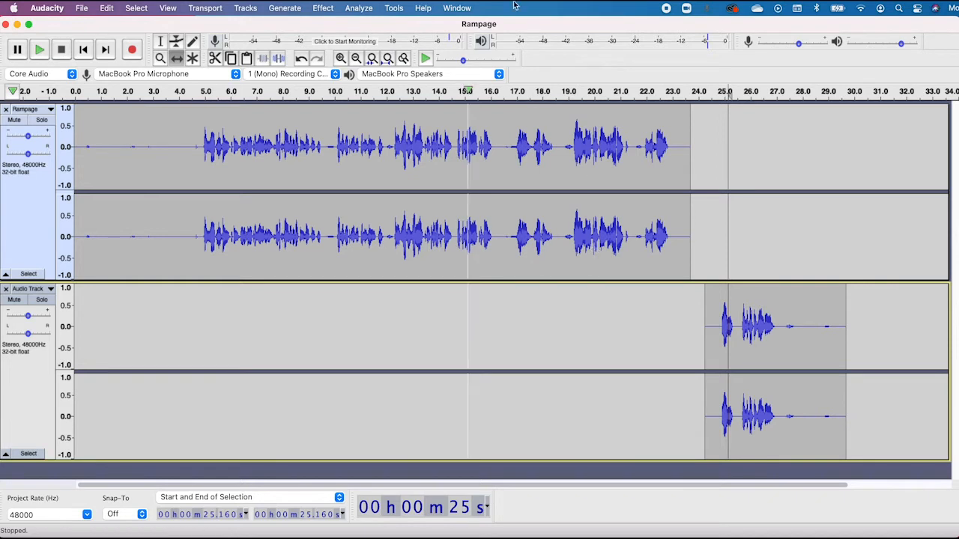
# - Select the pitch-changed phrase in the second track, from about 24.6 s to 27.1 s
pyautogui.click(160, 41)
pyautogui.moveTo(713, 325); pyautogui.dragTo(779, 338)
pyautogui.click(324, 9)
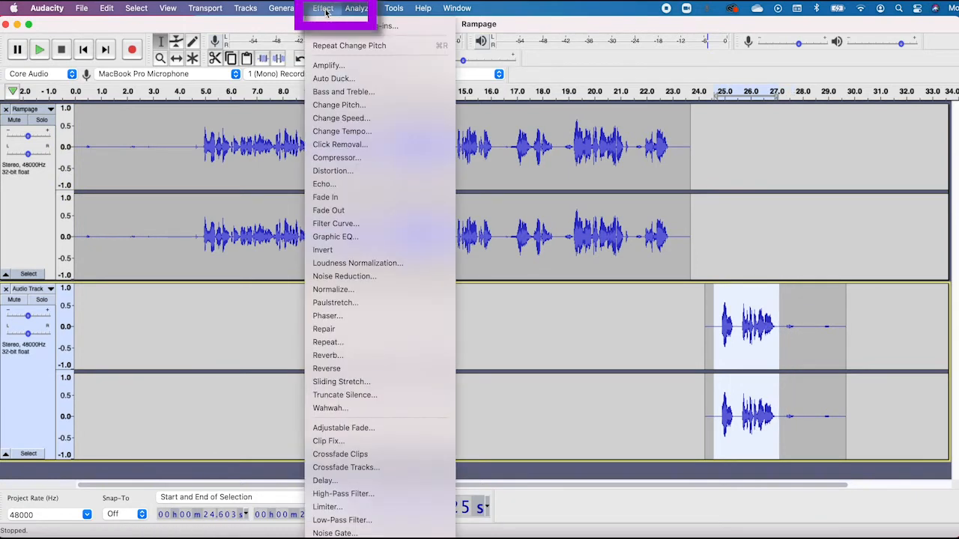
pyautogui.click(344, 187)
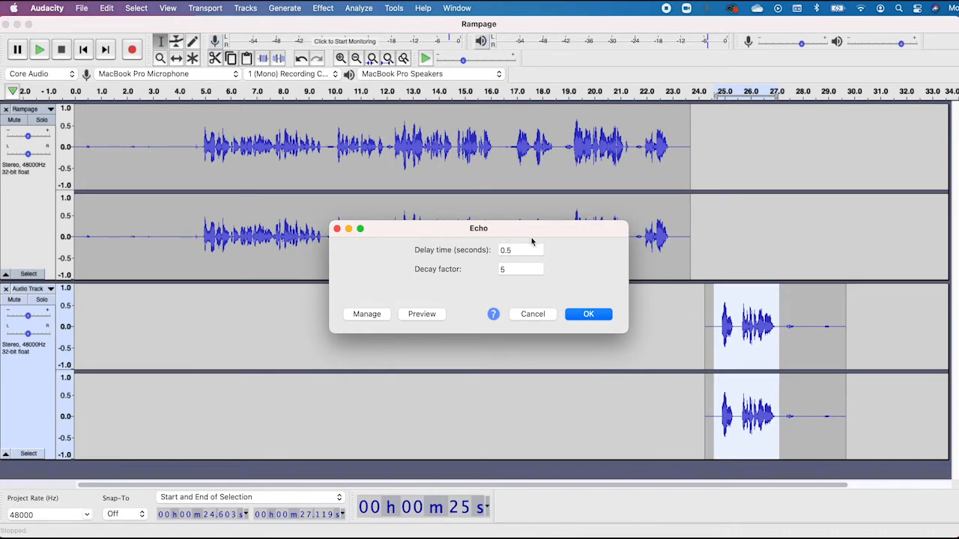
pyautogui.click(533, 314)
# - Start the Reverb effect on the selected phrase, set its room size to 0% and preview the sound
pyautogui.click(323, 9)
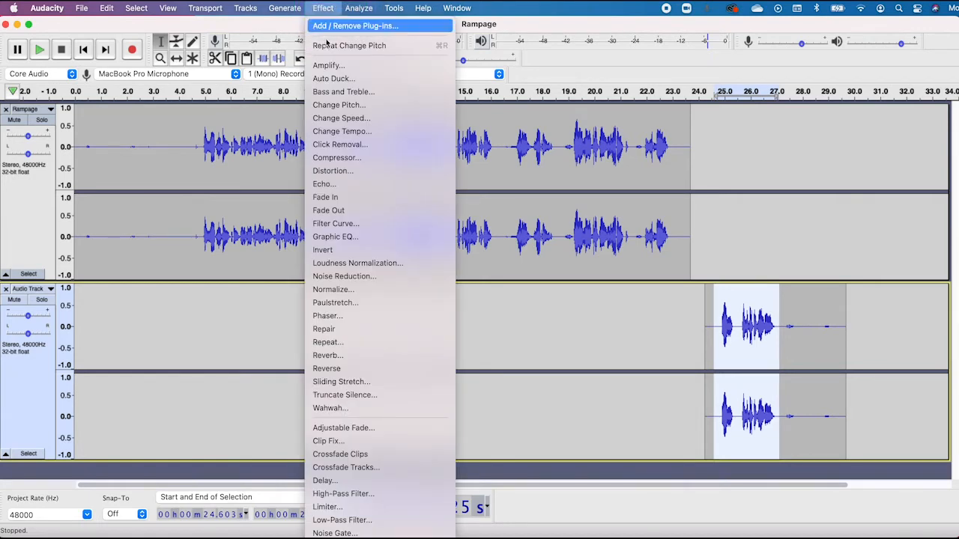
pyautogui.click(329, 355)
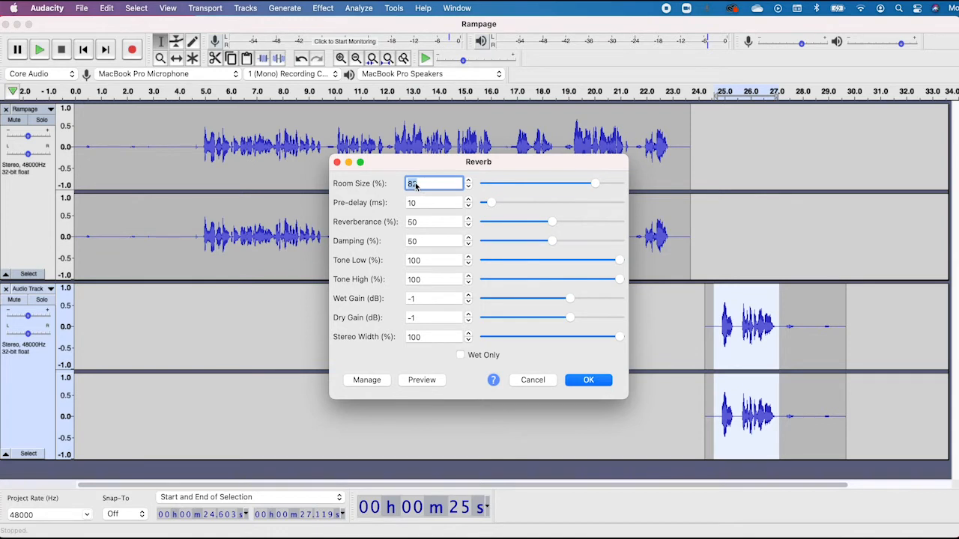
pyautogui.moveTo(596, 188); pyautogui.dragTo(472, 193)
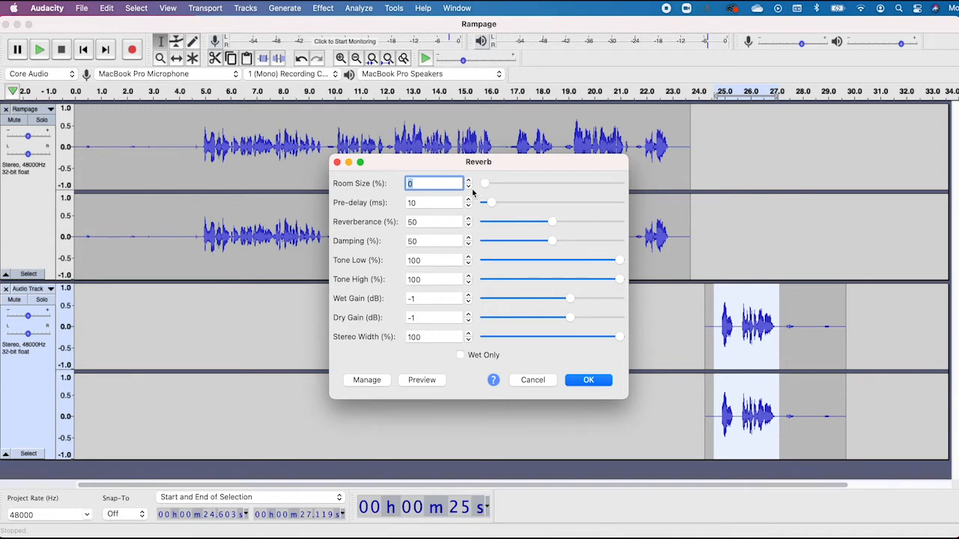
pyautogui.click(424, 382)
# - Compare previews of the reverb with the room size set to 76% and about 10%
pyautogui.moveTo(487, 183); pyautogui.dragTo(588, 194)
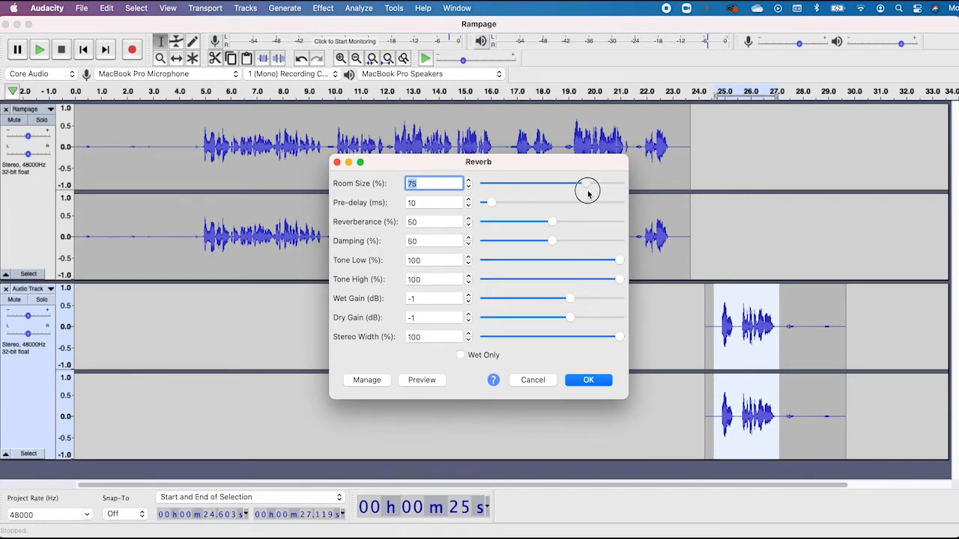
pyautogui.moveTo(588, 193); pyautogui.dragTo(591, 192)
pyautogui.click(425, 381)
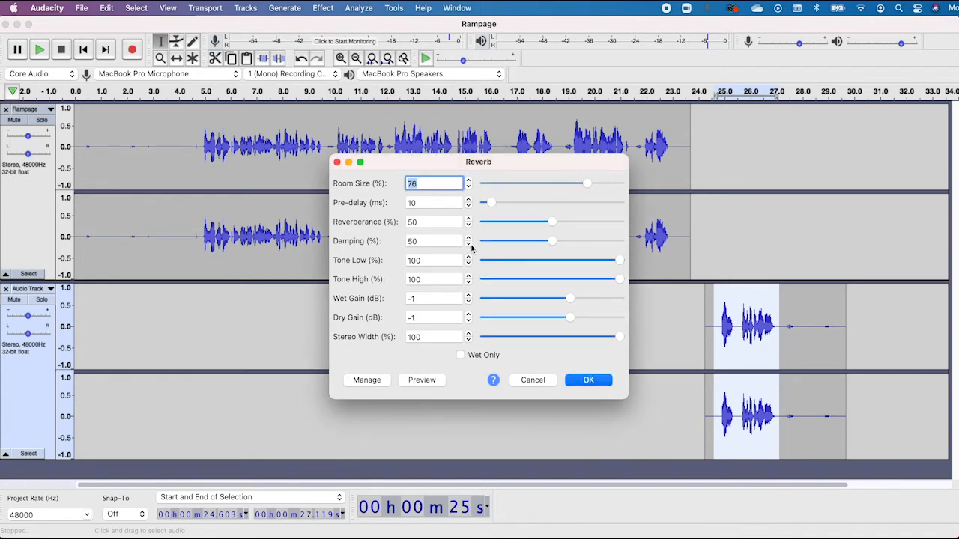
pyautogui.click(501, 185)
pyautogui.moveTo(502, 189); pyautogui.dragTo(502, 188)
pyautogui.click(421, 380)
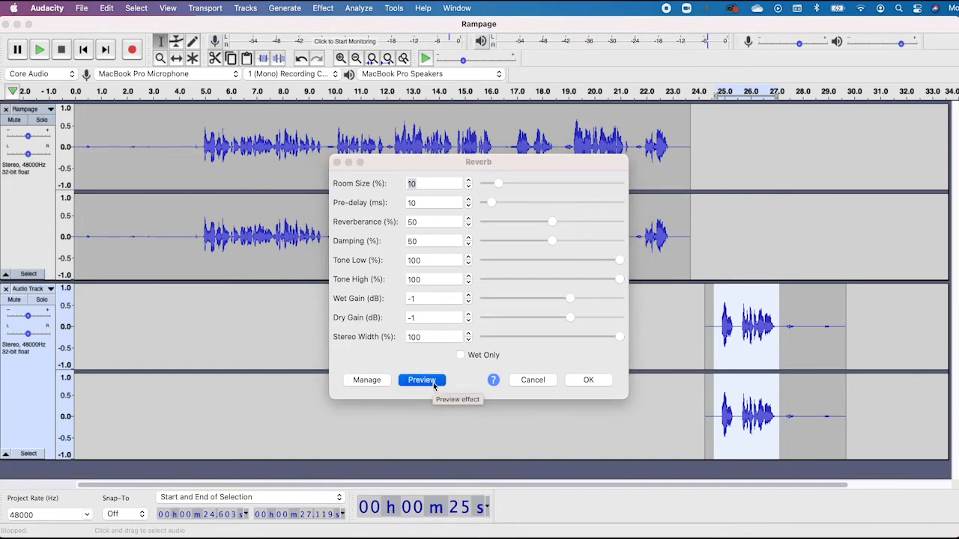
# - Set the reverb room size to 7%, preview the phrase and apply the effect
pyautogui.moveTo(503, 182); pyautogui.dragTo(499, 187)
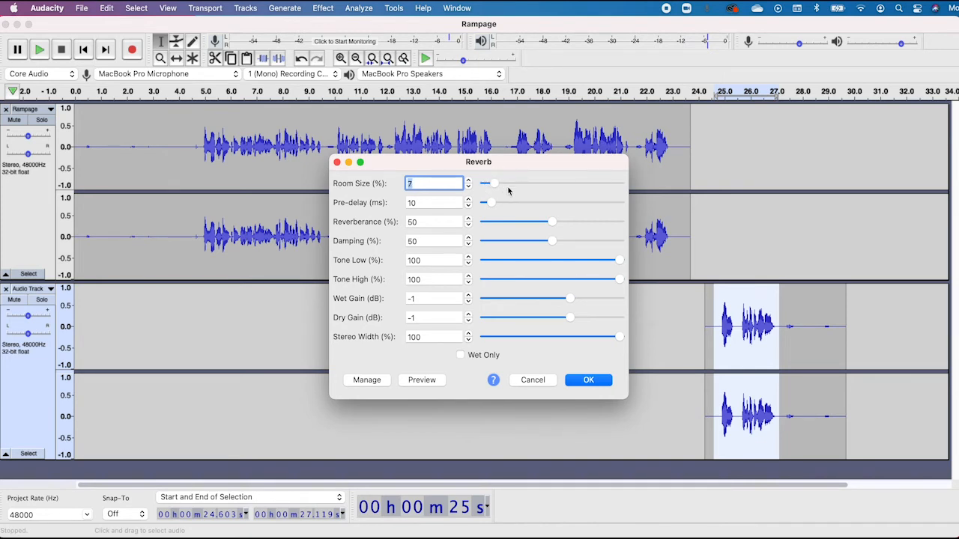
pyautogui.click(434, 381)
pyautogui.click(591, 379)
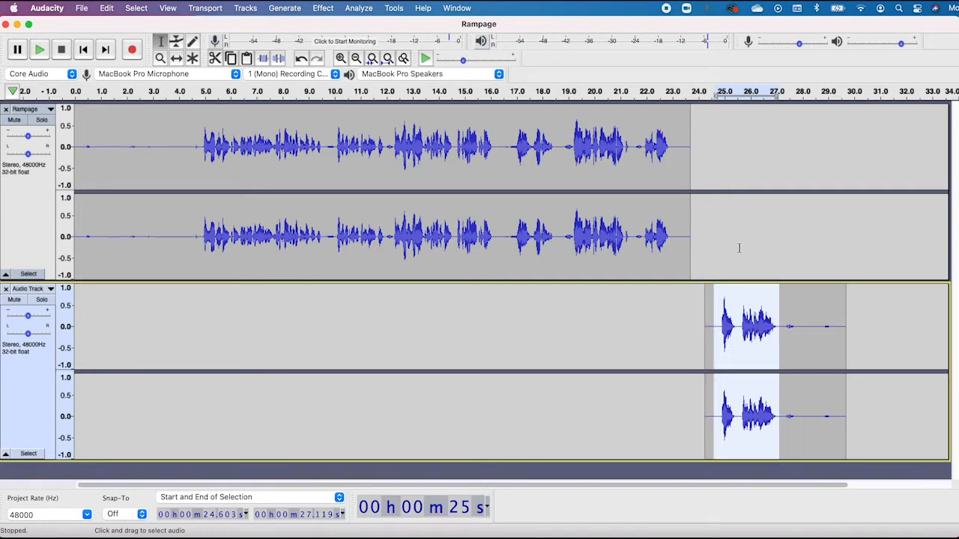
pyautogui.click(80, 8)
pyautogui.moveTo(110, 9)
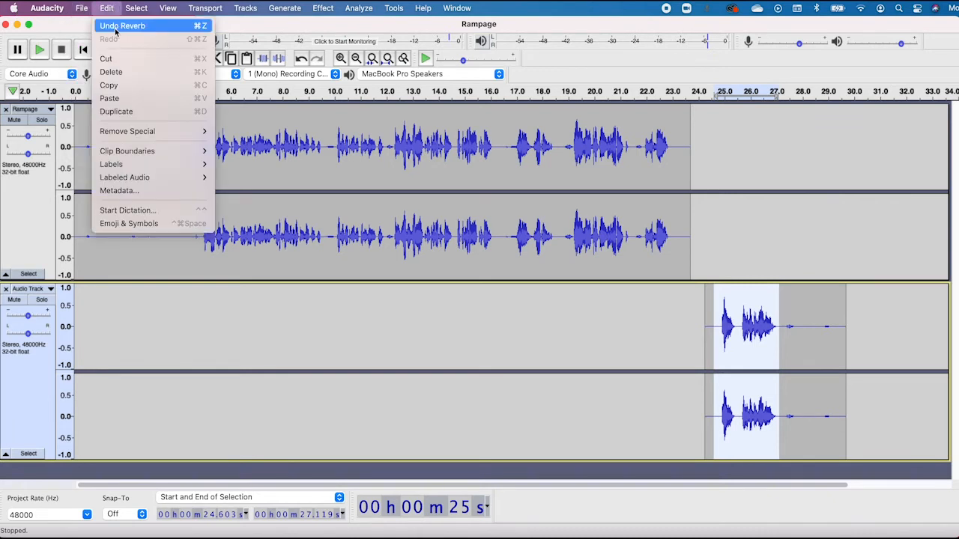
pyautogui.click(115, 6)
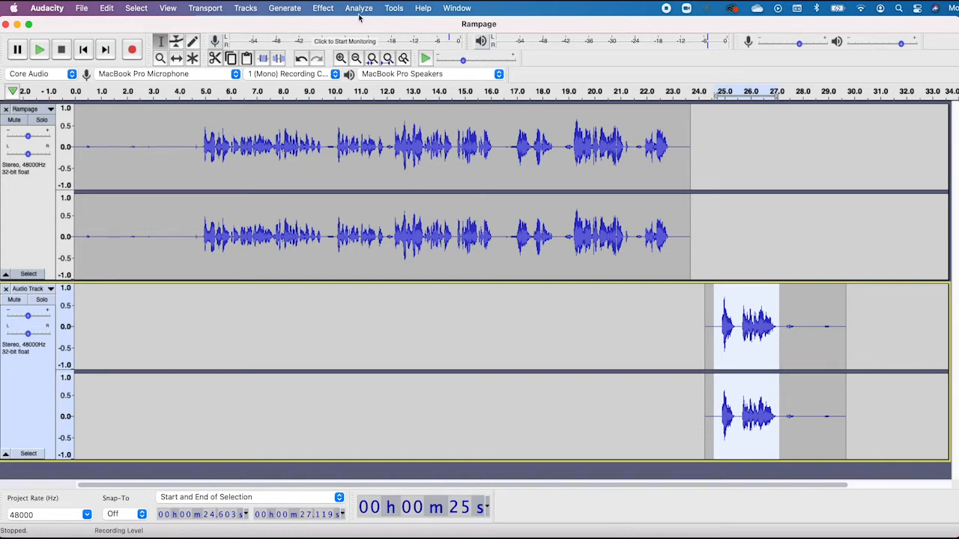
# - Play the Rampage track from about 4.5 s to hear its centred stereo balance, then stop
pyautogui.click(192, 116)
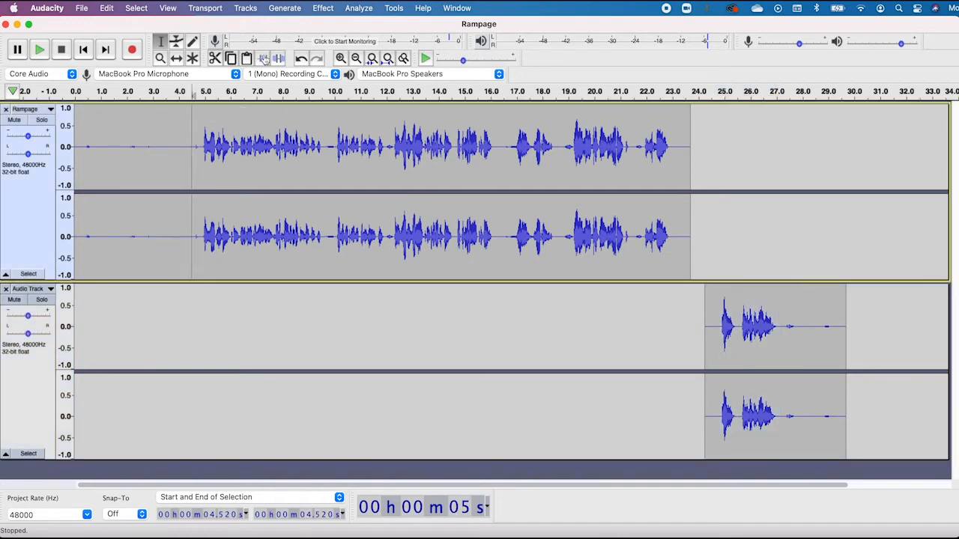
pyautogui.click(41, 51)
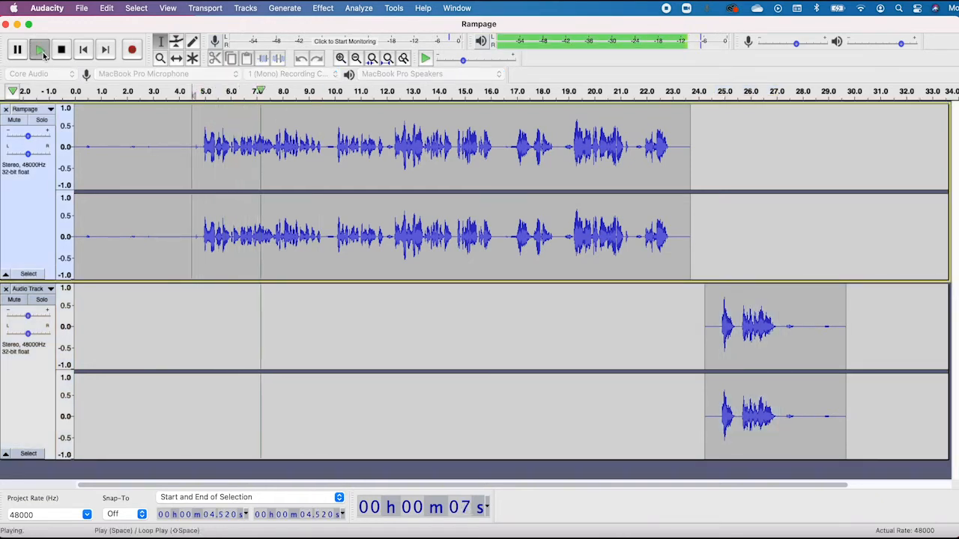
pyautogui.click(62, 50)
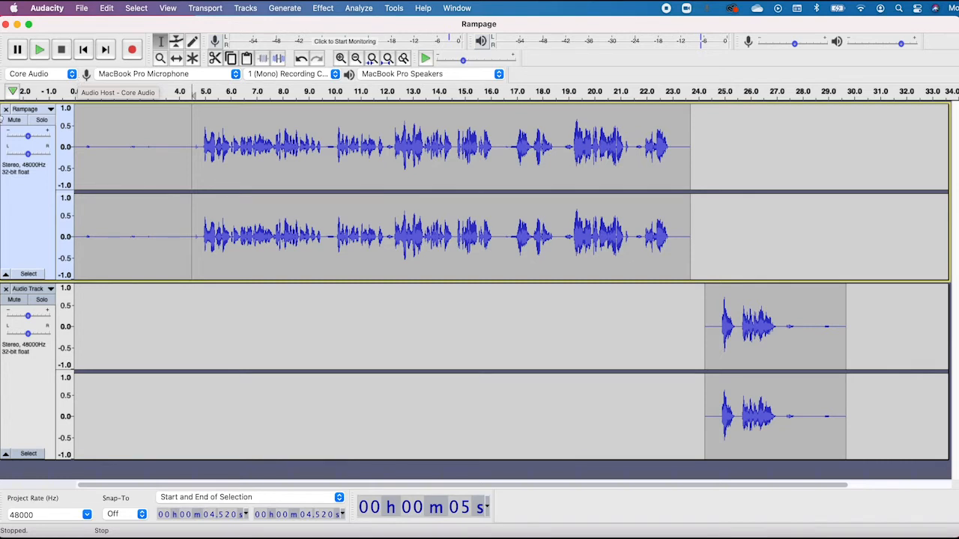
# - Pan the Rampage track 70% left and listen to it from about 4.5 s
pyautogui.click(29, 155)
pyautogui.moveTo(30, 154); pyautogui.dragTo(14, 158)
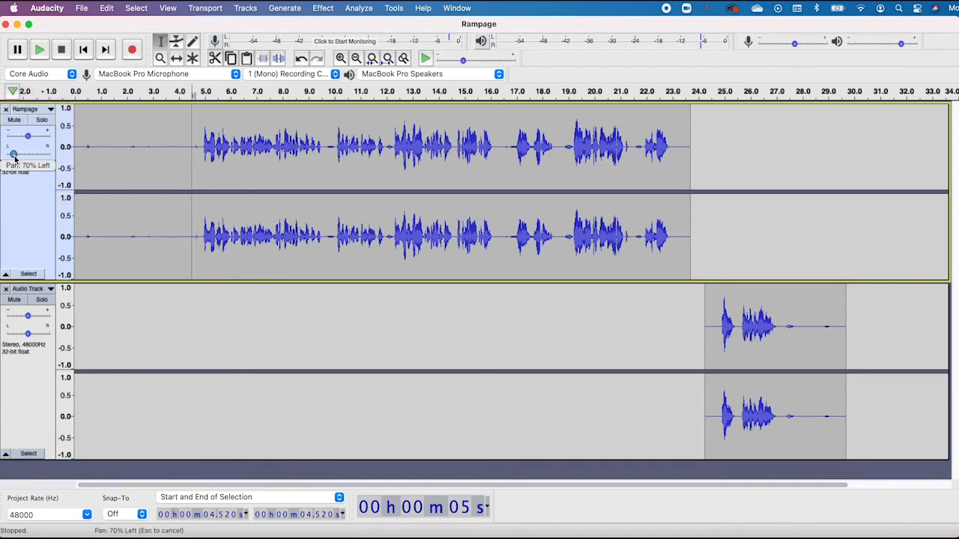
pyautogui.press('space')
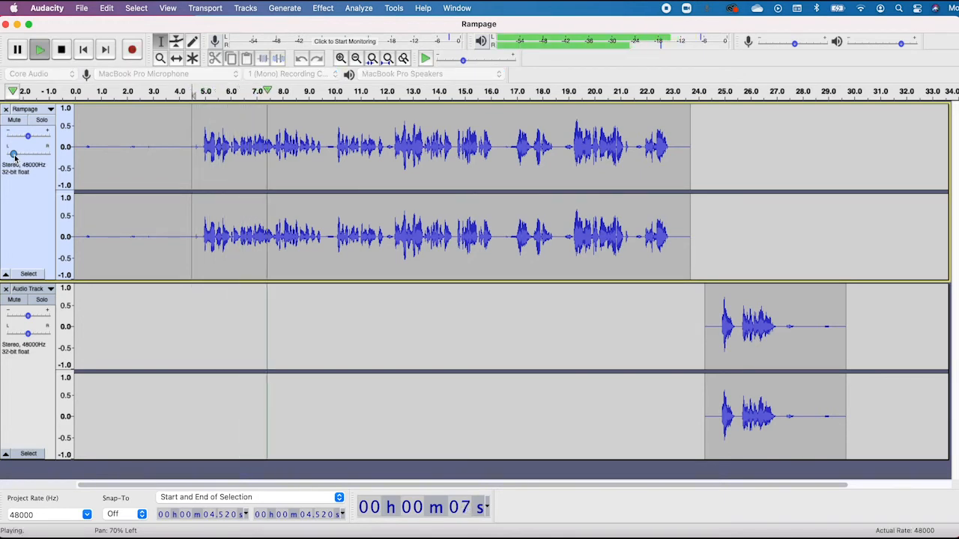
pyautogui.press('space')
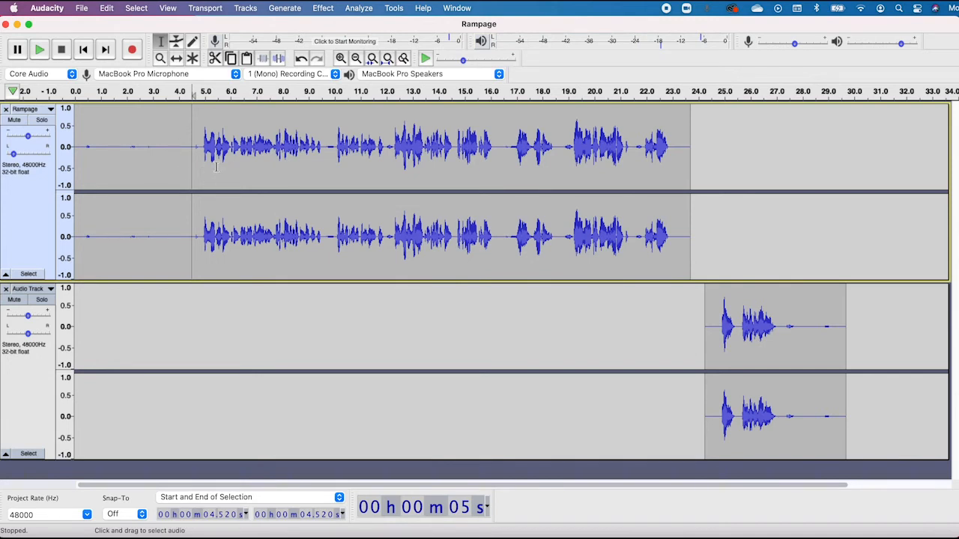
# - Pan the Rampage track 80% right, listen to it, and ease the pan back to a milder rightward setting
pyautogui.moveTo(13, 154); pyautogui.dragTo(45, 155)
pyautogui.press('space')
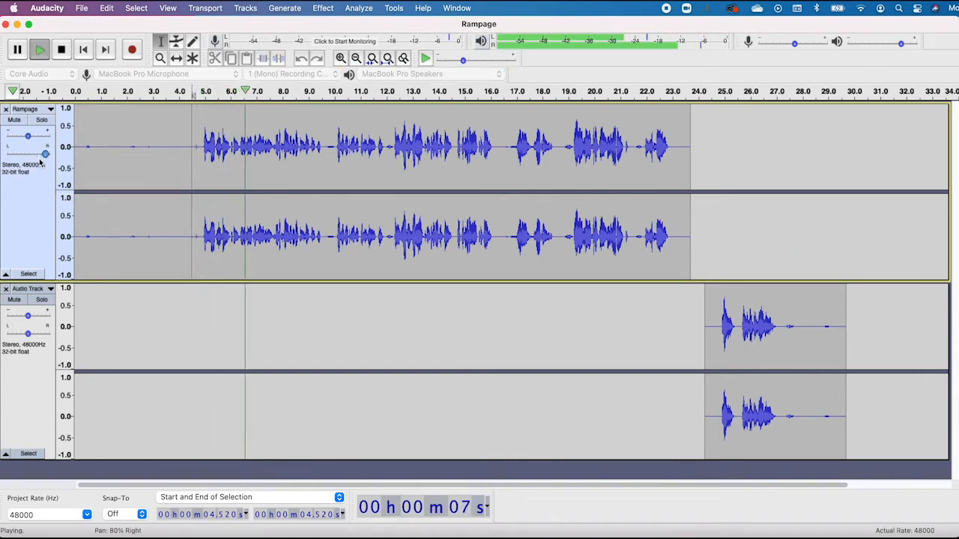
pyautogui.press('space')
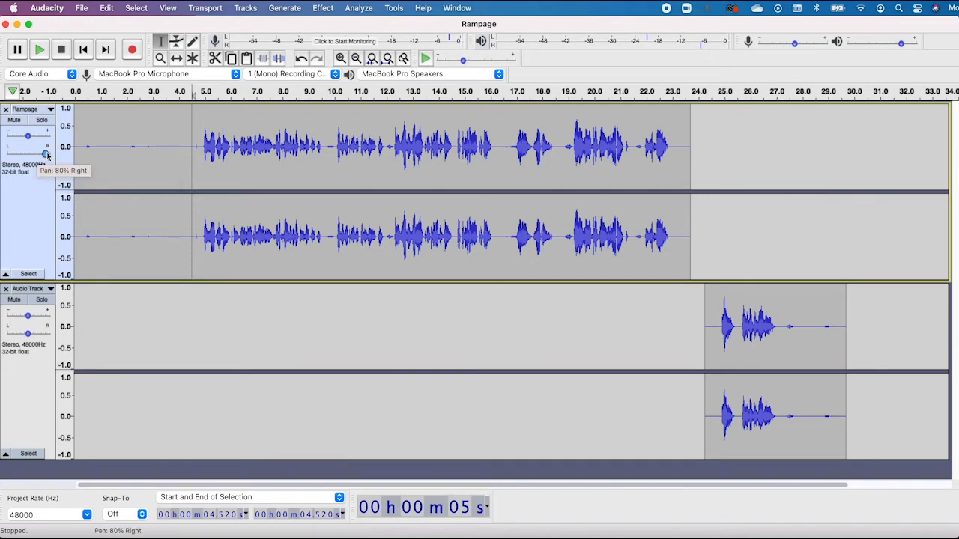
pyautogui.moveTo(45, 155); pyautogui.dragTo(38, 156)
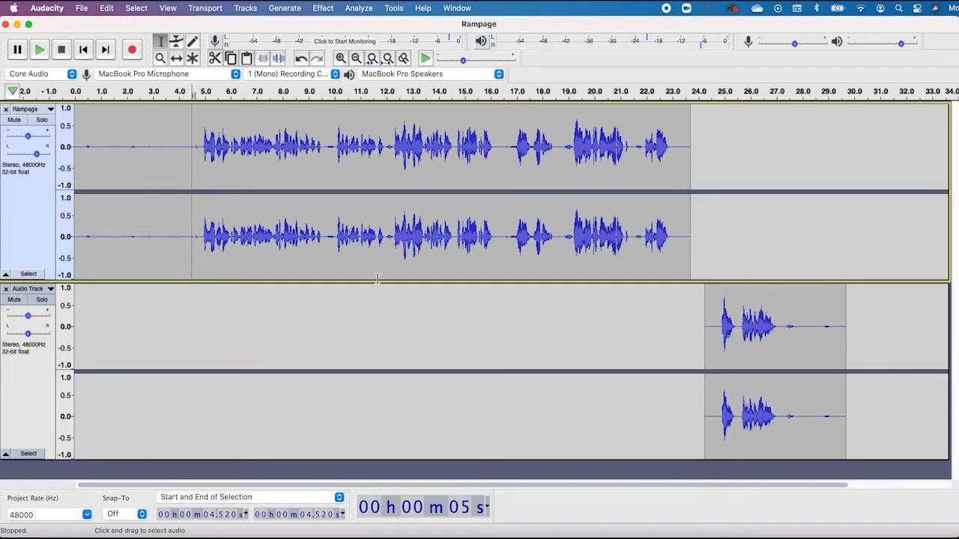
# - Select the second track's phrase from about 24.7 s to 27.4 s, pan that track fully left and play it
pyautogui.moveTo(716, 329); pyautogui.dragTo(788, 330)
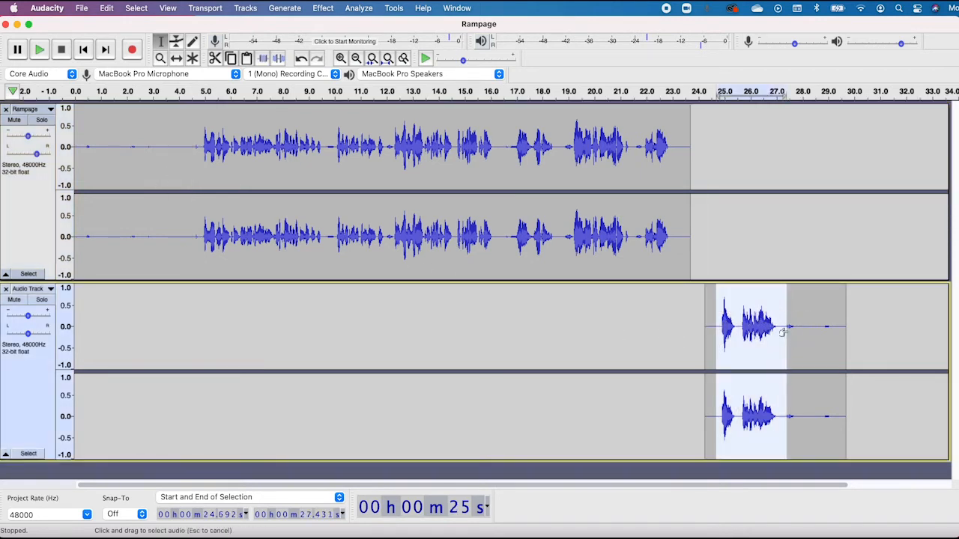
pyautogui.moveTo(28, 334); pyautogui.dragTo(7, 334)
pyautogui.click(571, 91)
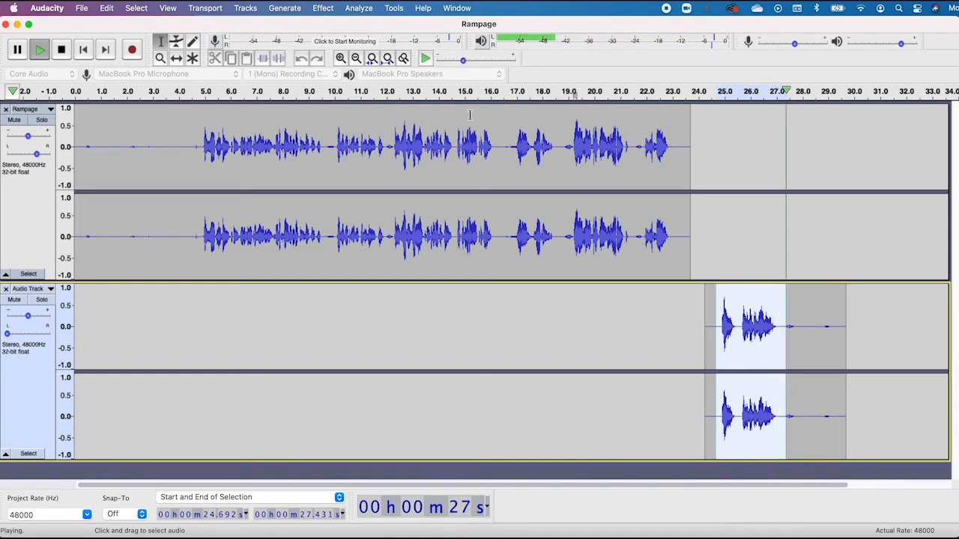
pyautogui.press('space')
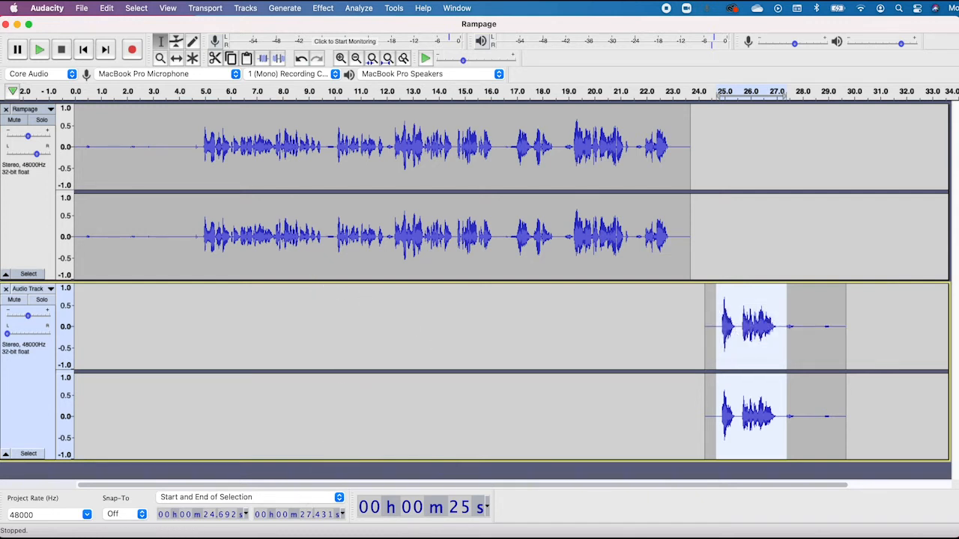
# - Mute both the Rampage track and the pitch-changed phrase's track
pyautogui.click(15, 121)
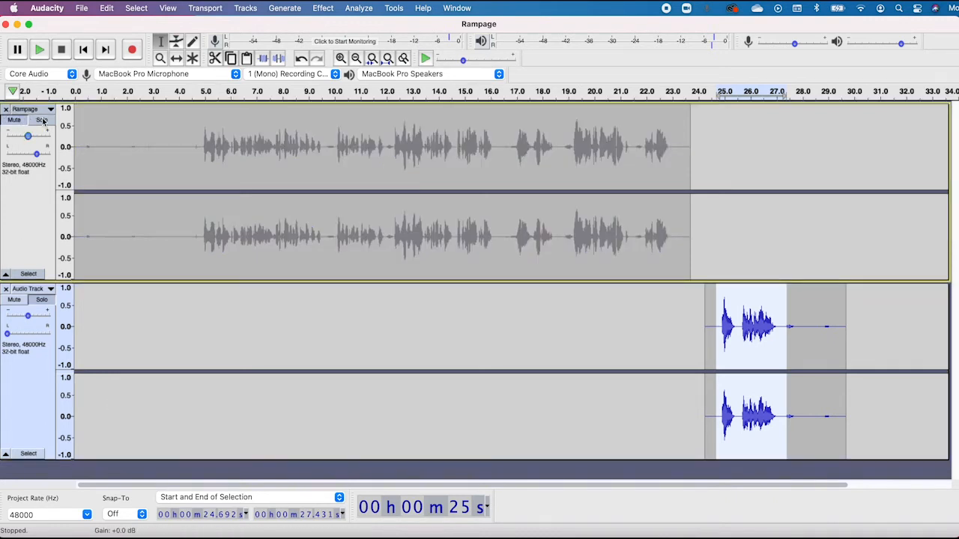
pyautogui.click(13, 300)
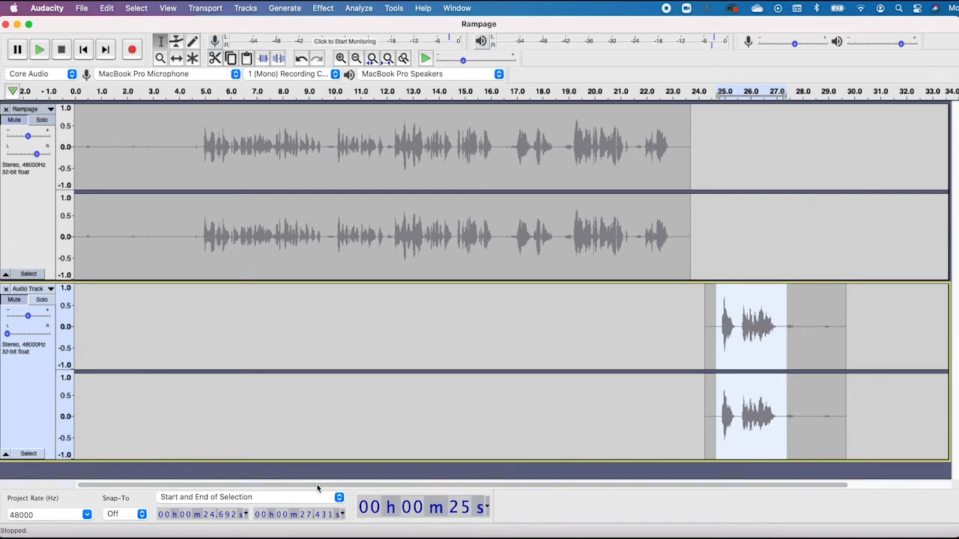
# - Switch to Chrome and bring up the YouTube video "Shopping Mall Ambience Sound Effects 3D Noises" as the background sound source, checking its search phrase
pyautogui.press('super+Tab')
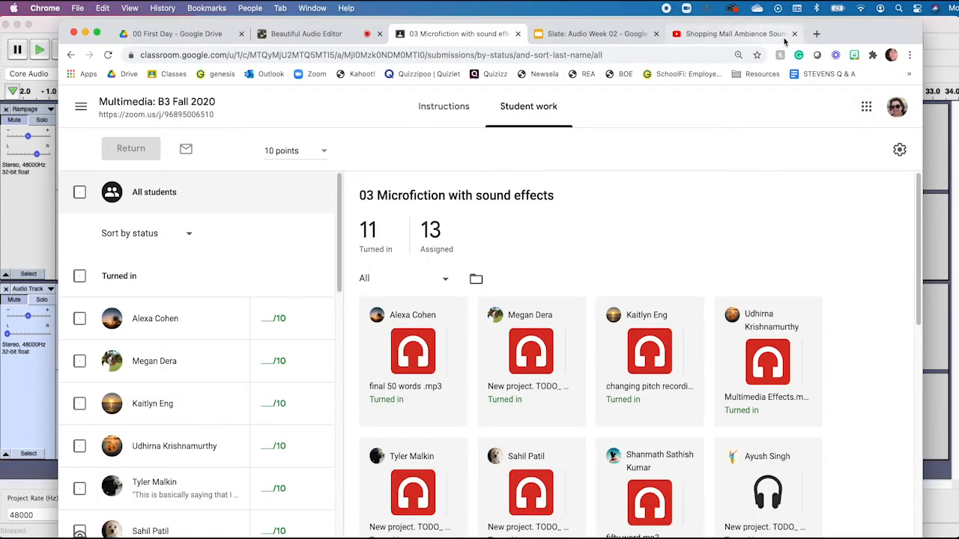
pyautogui.click(816, 34)
pyautogui.click(702, 38)
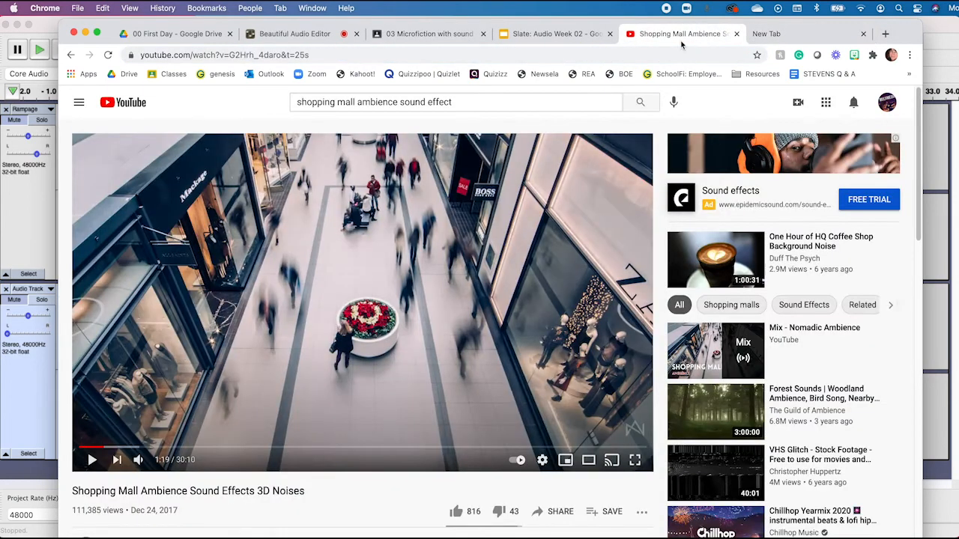
pyautogui.doubleClick(370, 102)
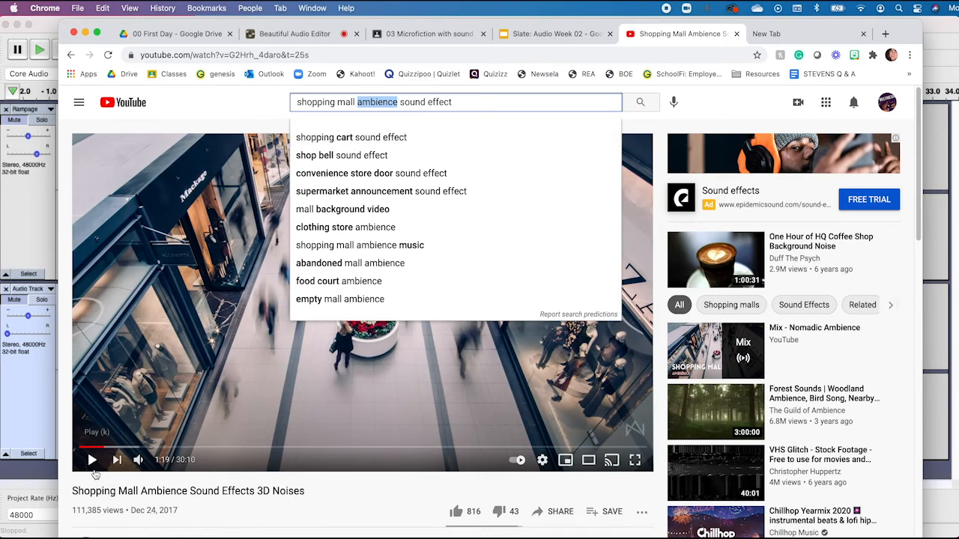
pyautogui.click(143, 448)
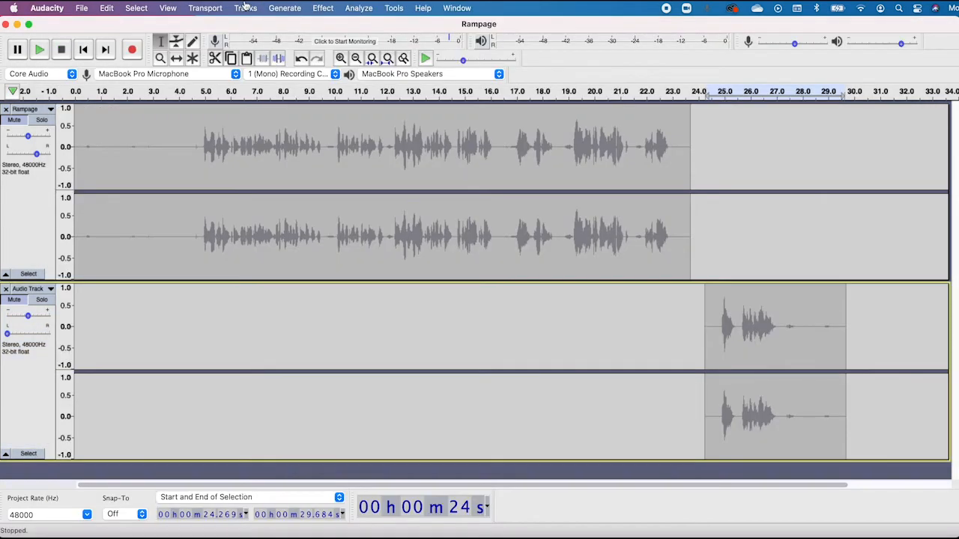
# - Add a new mono track and place the cursor near its start, at about 0.1 s
pyautogui.click(246, 10)
pyautogui.moveTo(253, 30)
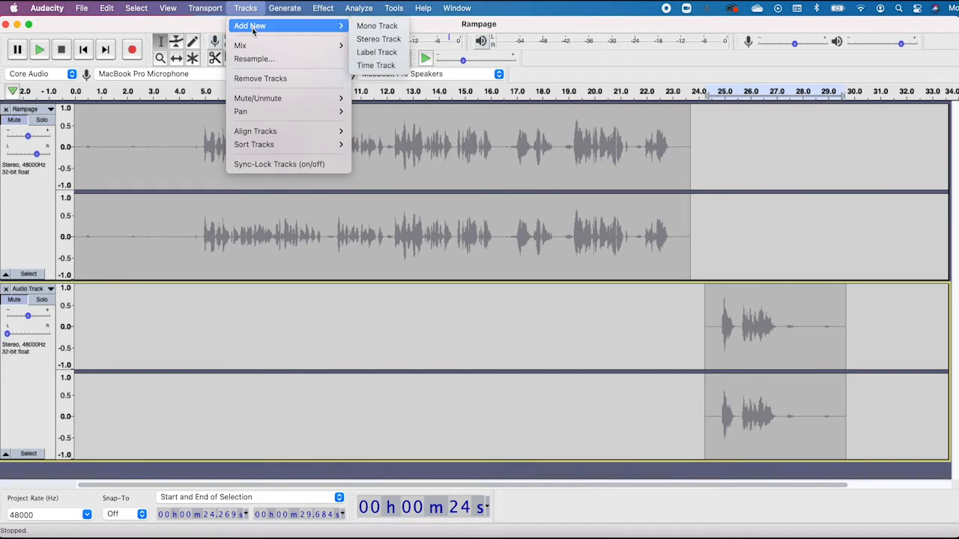
pyautogui.click(370, 30)
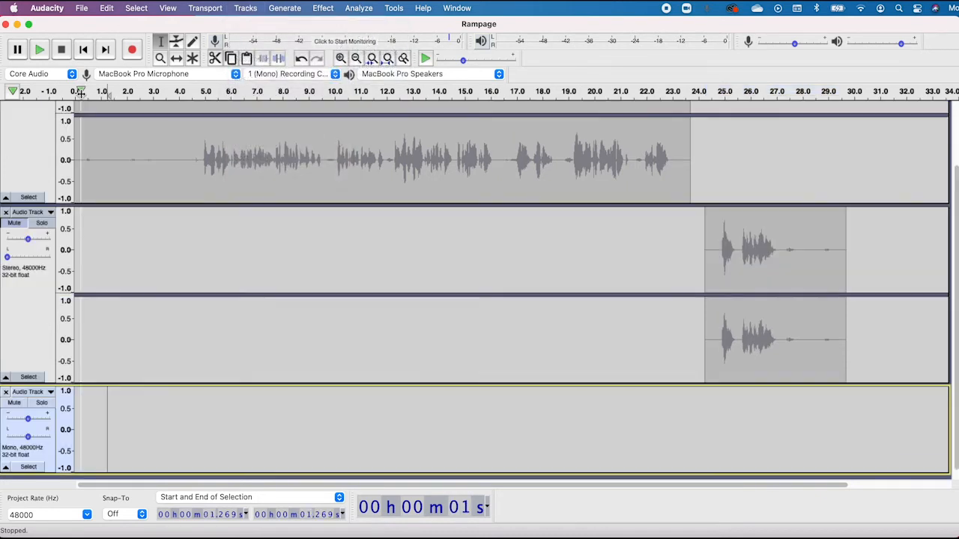
pyautogui.click(80, 94)
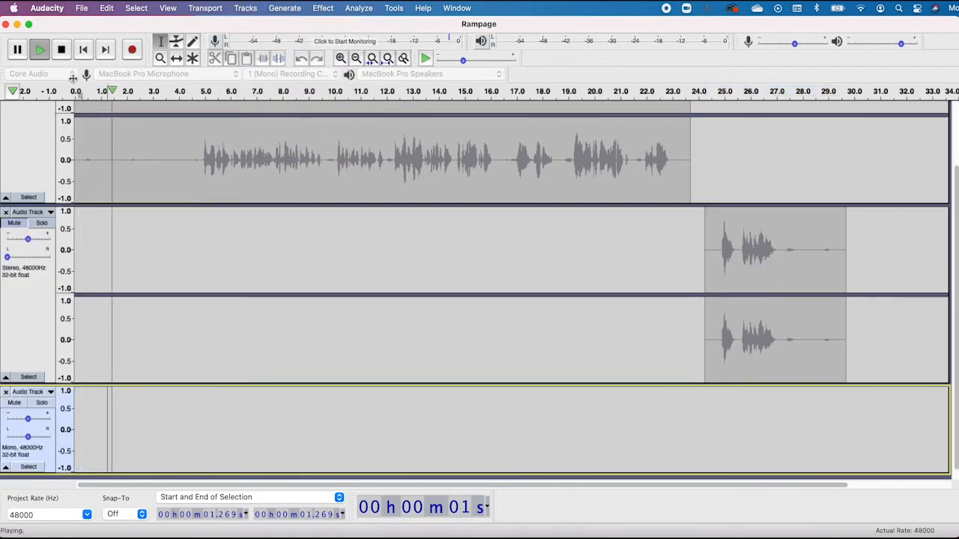
pyautogui.click(61, 50)
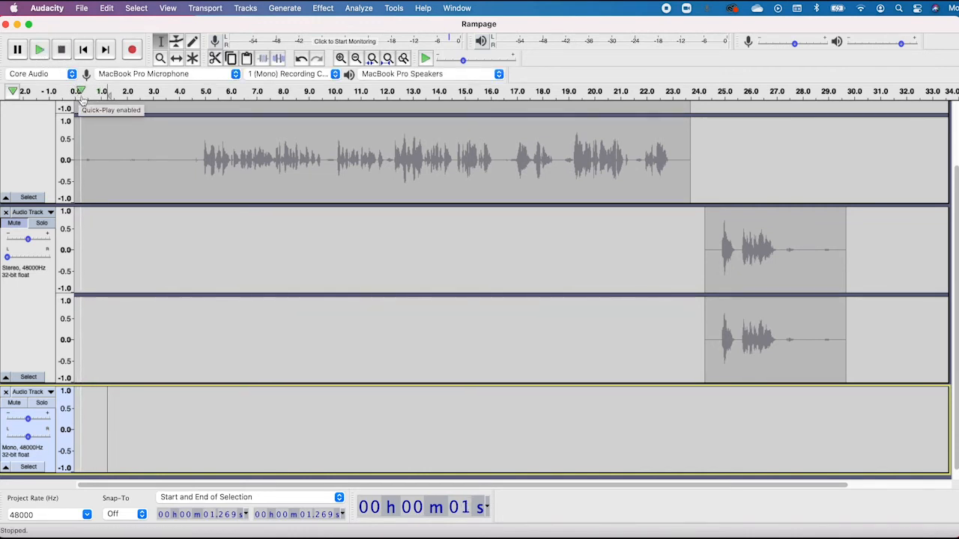
pyautogui.click(78, 429)
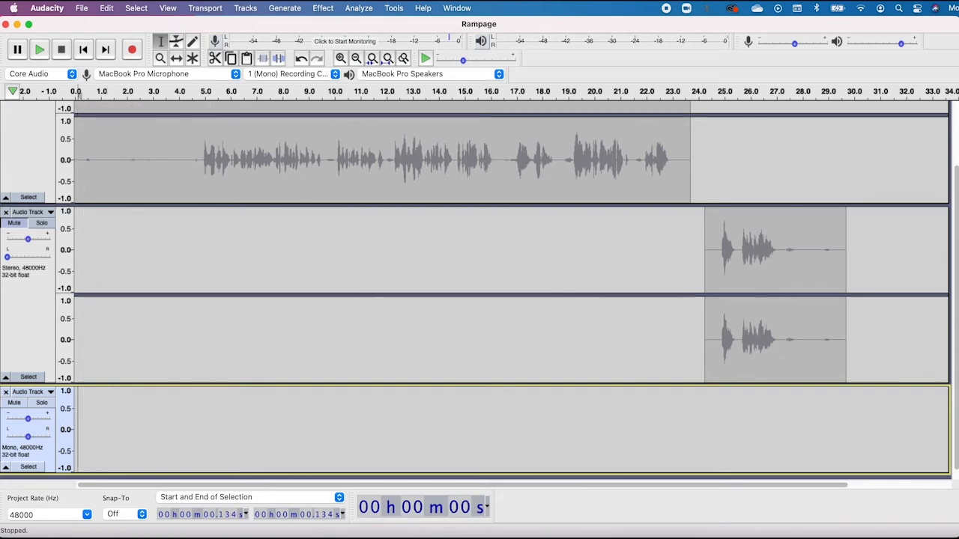
# - Play the mall ambience video in Chrome while recording about 31 s of it onto the new Audacity track, then stop the recording and the video
pyautogui.press('super+Tab')
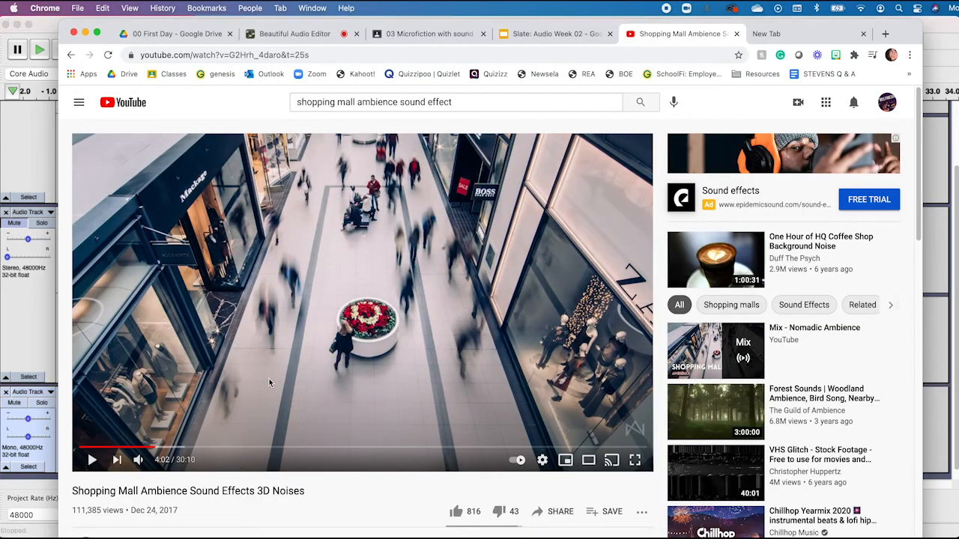
pyautogui.click(84, 464)
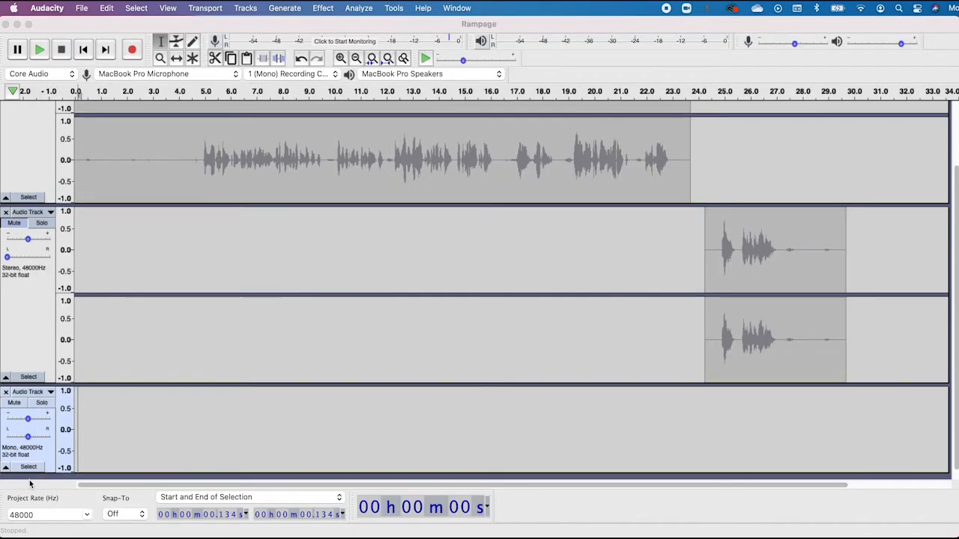
pyautogui.click(32, 487)
pyautogui.click(132, 51)
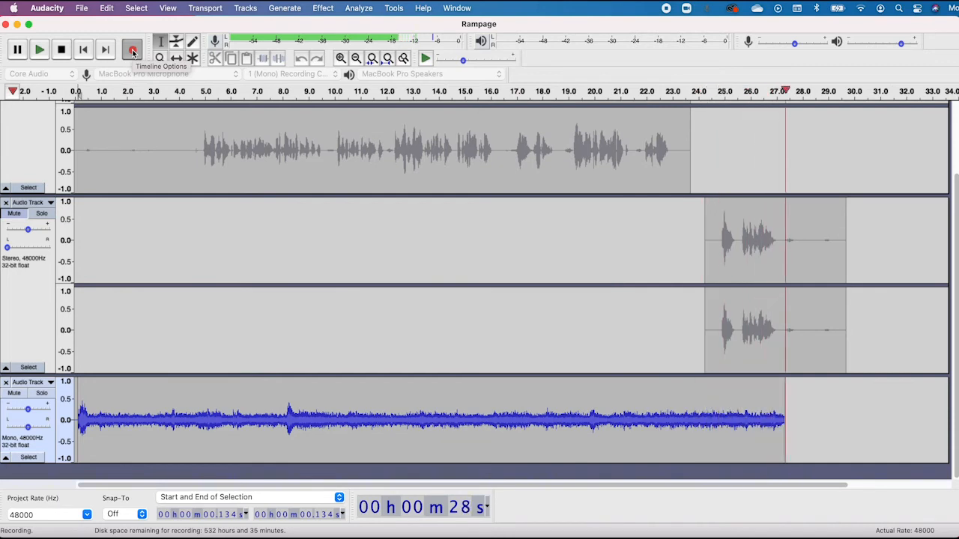
pyautogui.click(61, 50)
pyautogui.press('super+Tab')
pyautogui.click(92, 460)
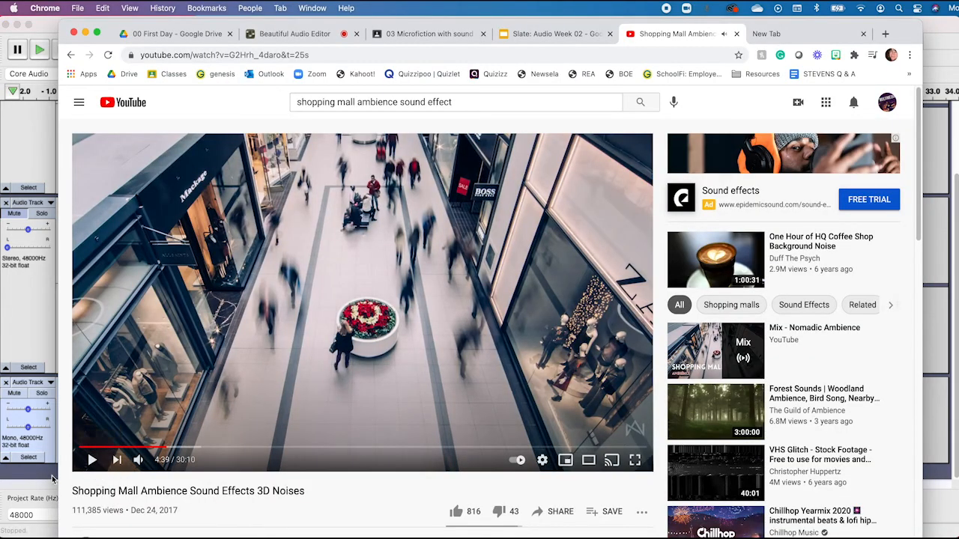
pyautogui.click(51, 474)
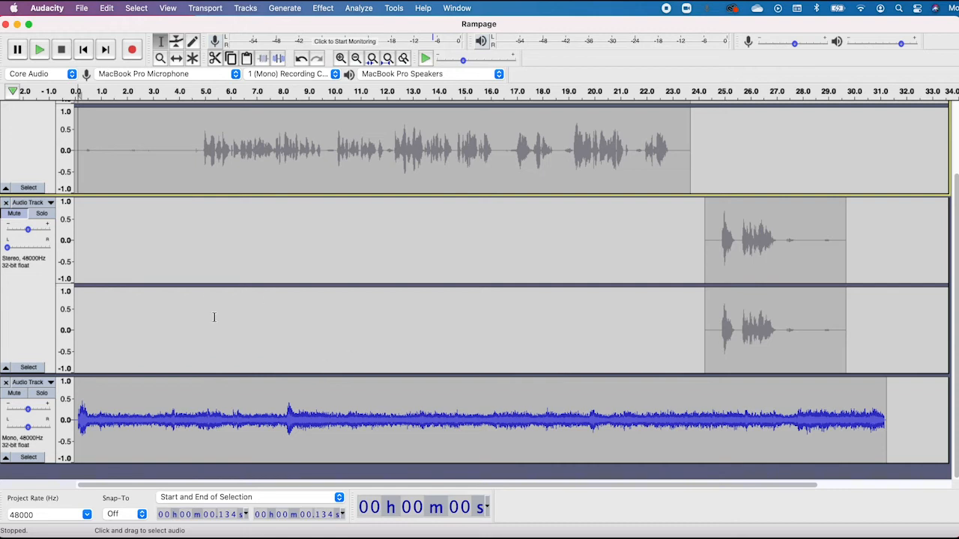
# - Unmute the pitch-changed phrase's track and the Rampage track
pyautogui.click(51, 223)
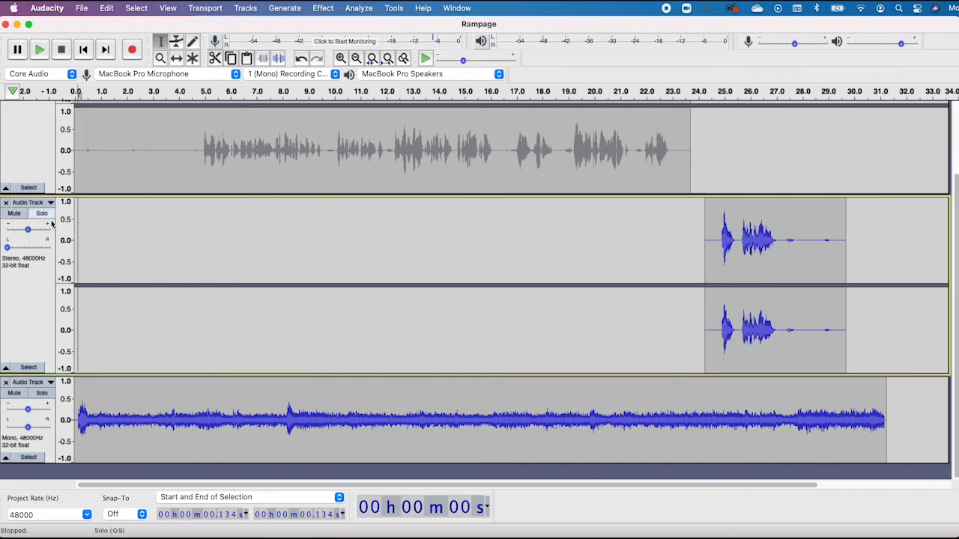
pyautogui.scroll(3, 22, 135)
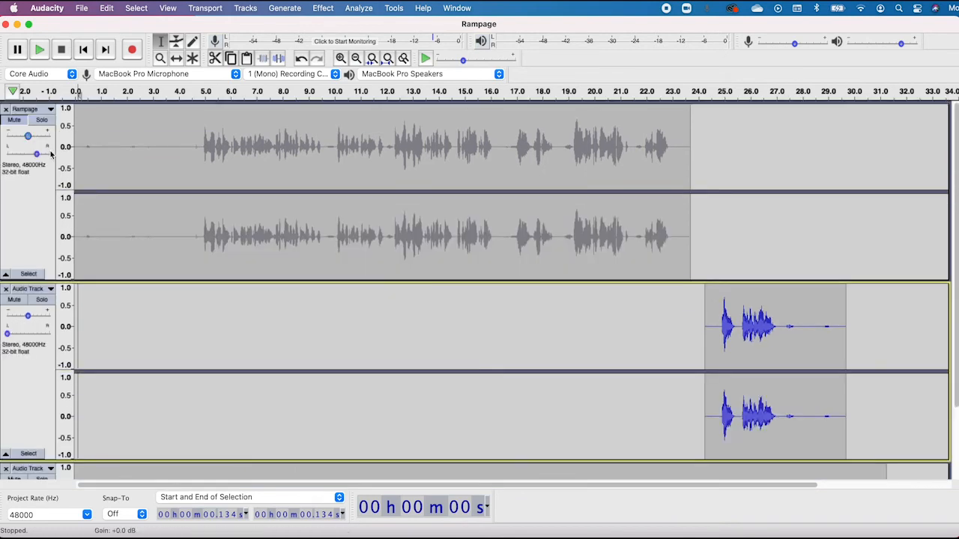
pyautogui.click(19, 126)
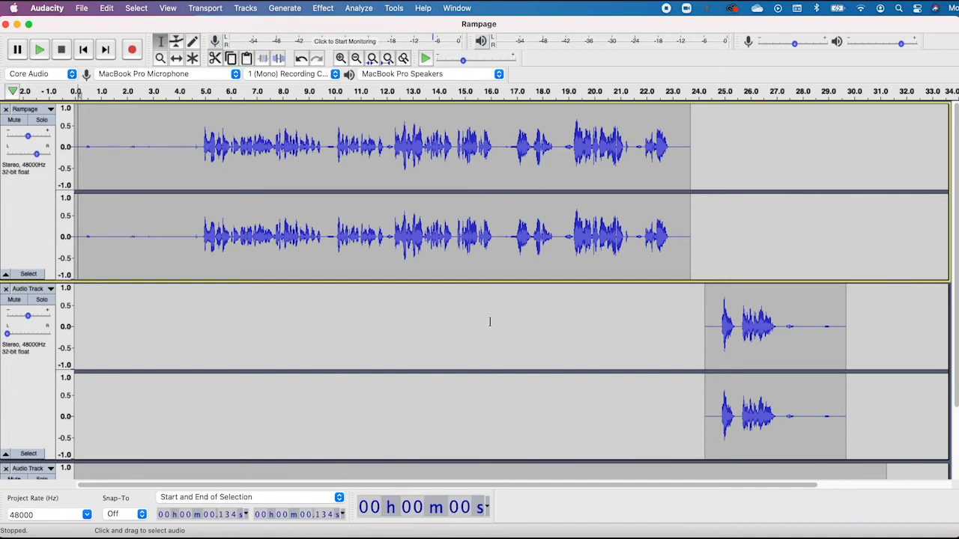
# - Play the three tracks together from about 4 s to check the ambience level against the voice
pyautogui.scroll(-3, 475, 371)
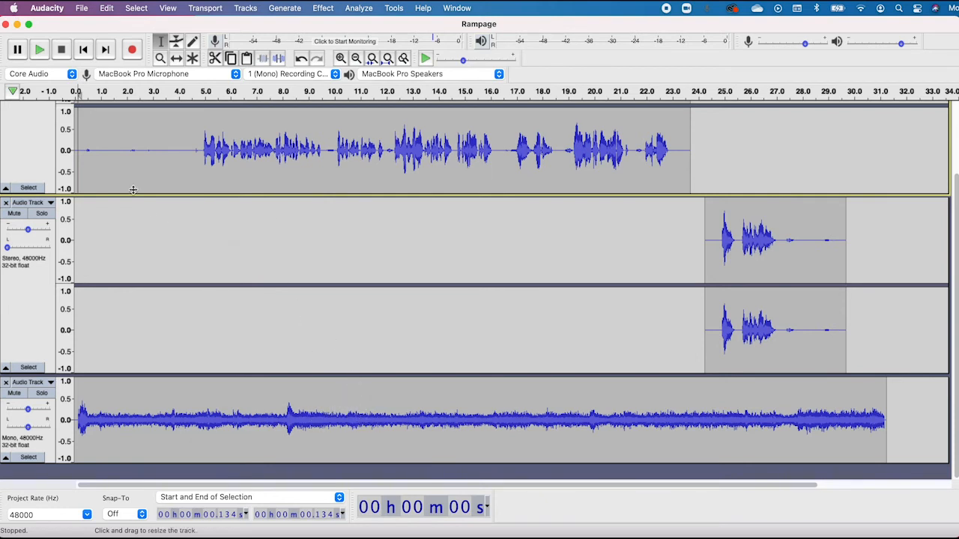
pyautogui.click(176, 91)
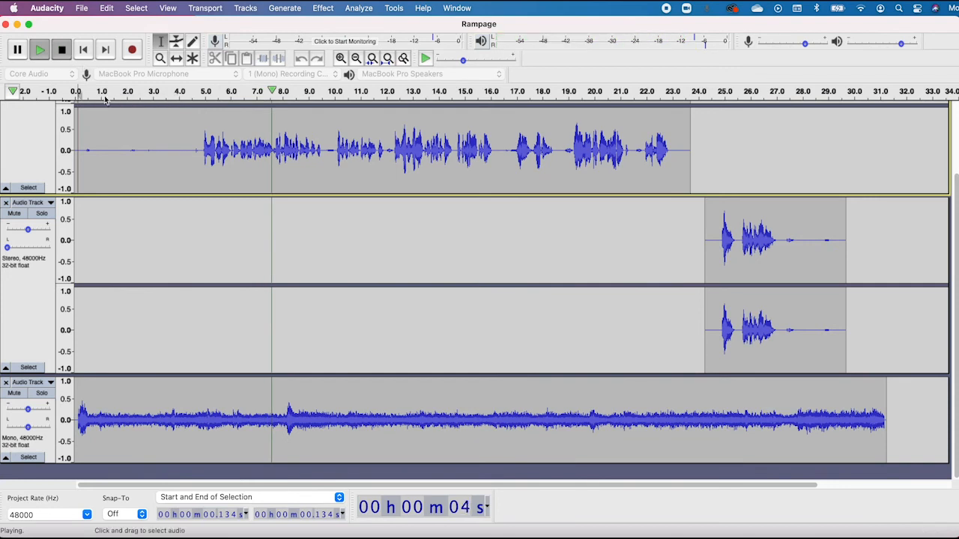
pyautogui.press('space')
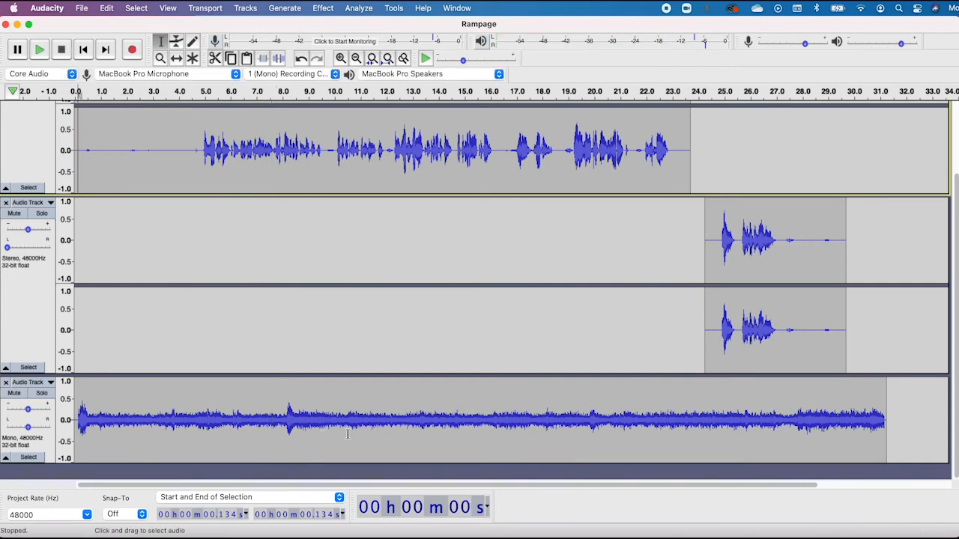
# - Shape the ambience track's volume with the Envelope tool, keeping it full until about 3.5 s and fading to a low level by about 5 s
pyautogui.click(347, 433)
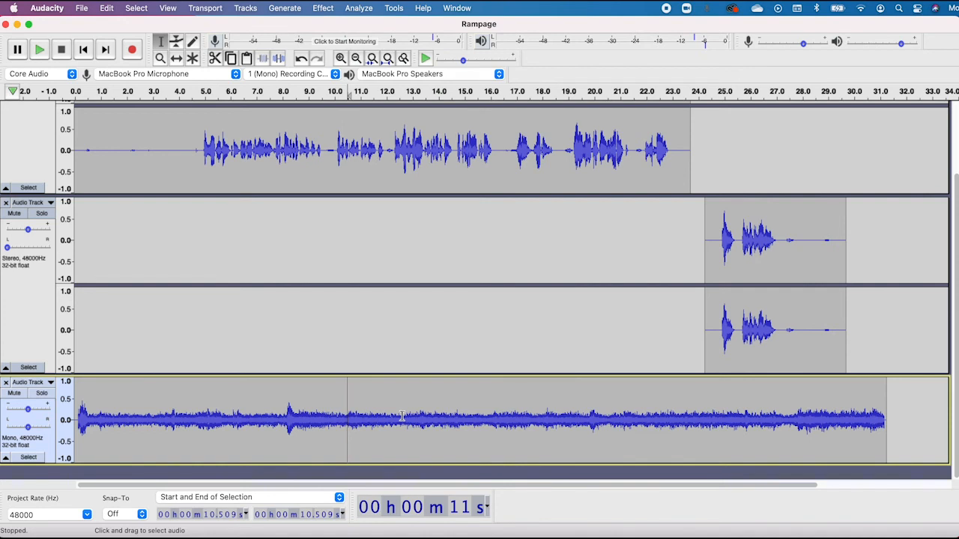
pyautogui.click(175, 42)
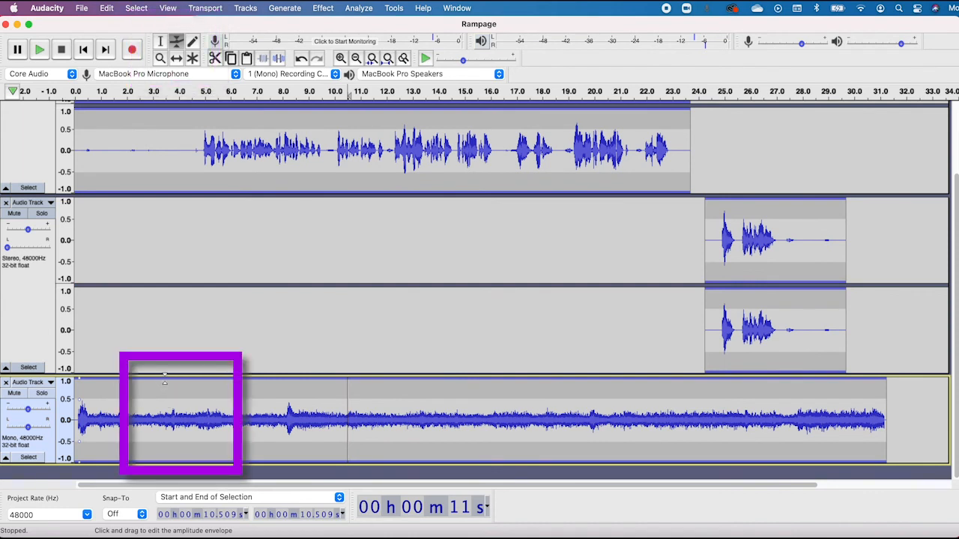
pyautogui.click(165, 380)
pyautogui.moveTo(176, 385); pyautogui.dragTo(202, 416)
# - Raise two short swells in the ambience track's envelope, one at about 16 s and a smaller one at about 19 s
pyautogui.click(485, 416)
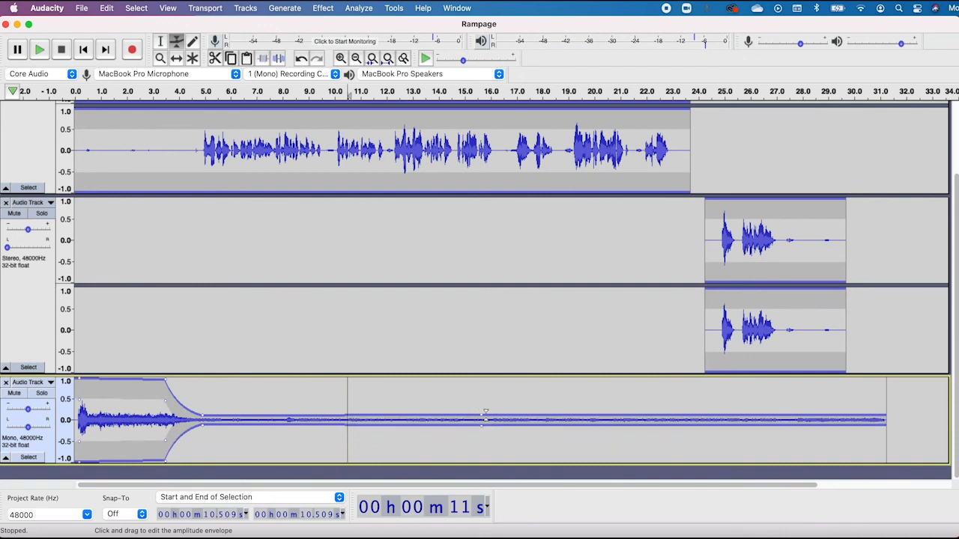
pyautogui.click(502, 415)
pyautogui.moveTo(494, 415); pyautogui.dragTo(494, 406)
pyautogui.moveTo(486, 415); pyautogui.dragTo(485, 415)
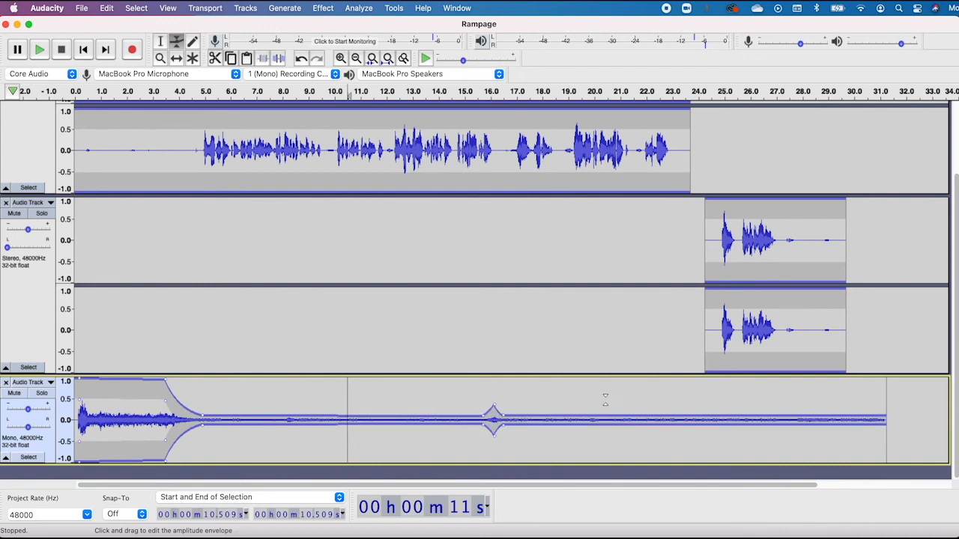
pyautogui.click(570, 412)
pyautogui.click(575, 413)
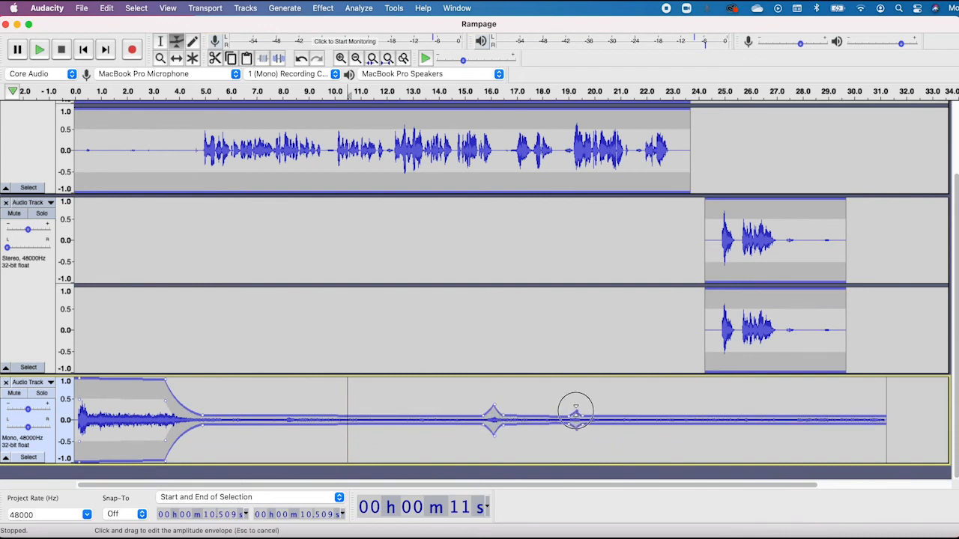
pyautogui.moveTo(569, 417); pyautogui.dragTo(571, 416)
pyautogui.moveTo(576, 411); pyautogui.dragTo(577, 412)
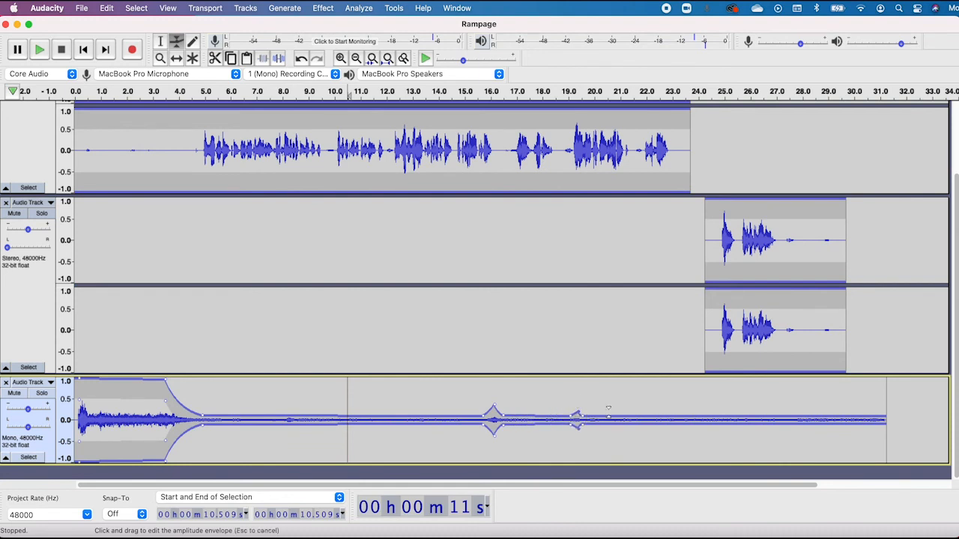
# - Add a broader swell to the ambience envelope, rising at about 23.5 s and back to the low level by about 25 s
pyautogui.click(670, 417)
pyautogui.click(685, 408)
pyautogui.click(723, 409)
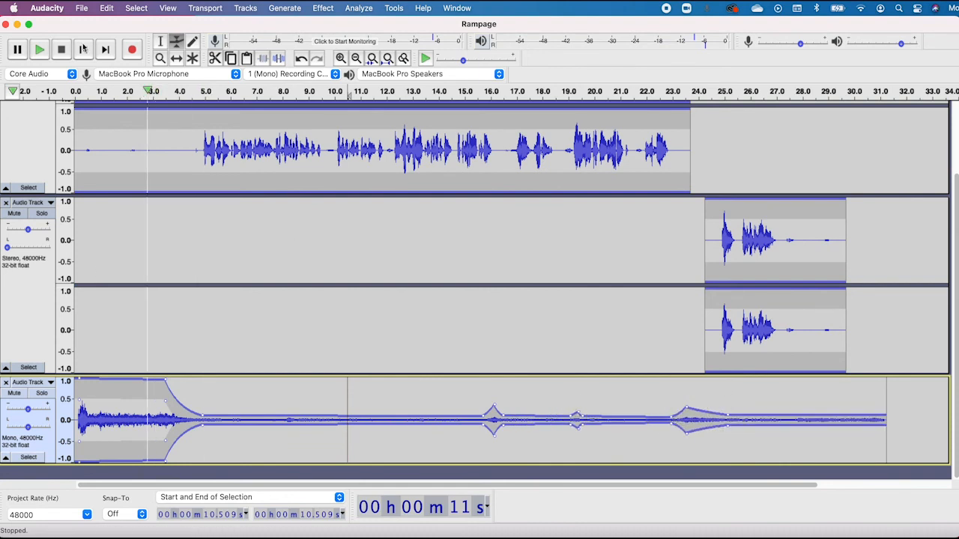
# - Switch back to the Selection tool and play the mix from about 3 s through the closing phrase
pyautogui.click(161, 43)
pyautogui.click(156, 91)
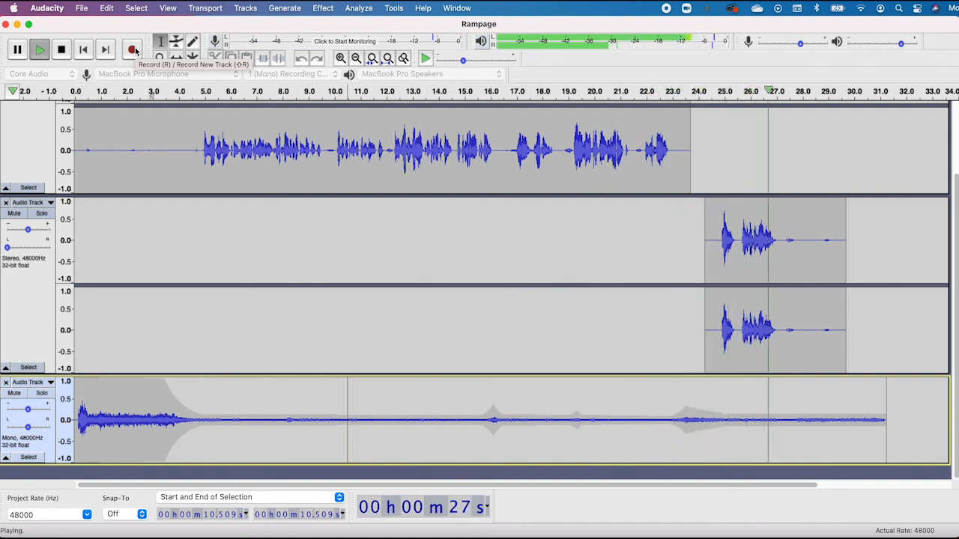
pyautogui.press('space')
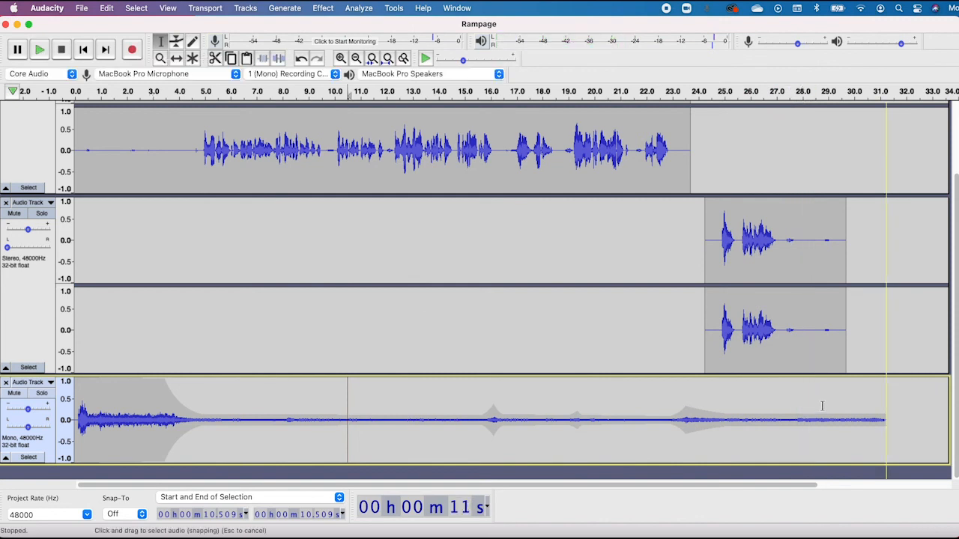
# - Fade the ambience to near silence by about 29 s, and lower its envelope at about 3.5 s and at the start
pyautogui.click(836, 408)
pyautogui.press('F2')
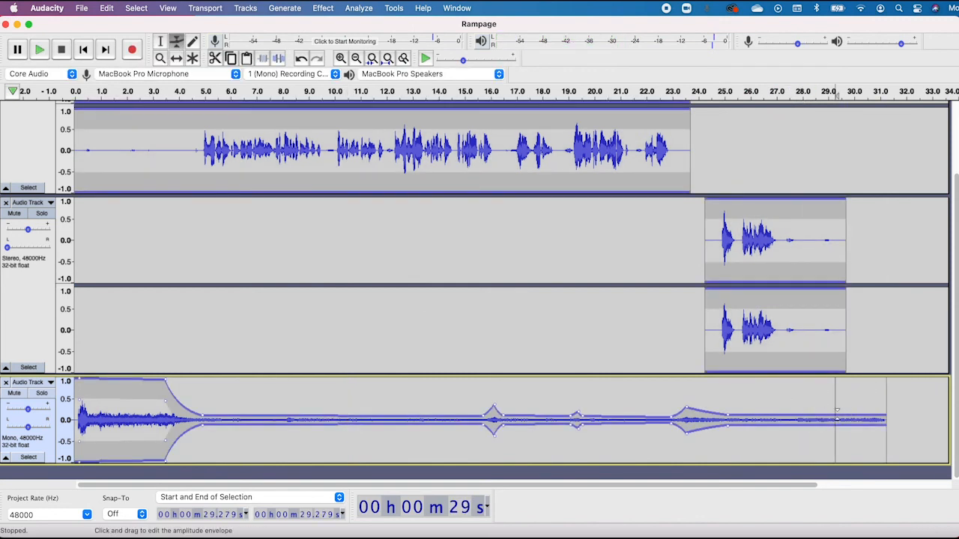
pyautogui.moveTo(165, 381); pyautogui.dragTo(164, 388)
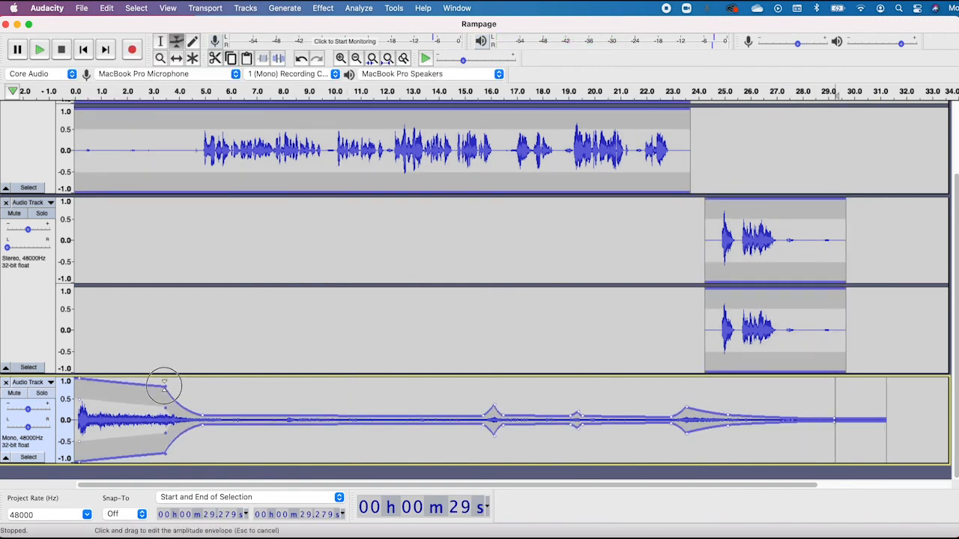
pyautogui.moveTo(79, 382); pyautogui.dragTo(76, 398)
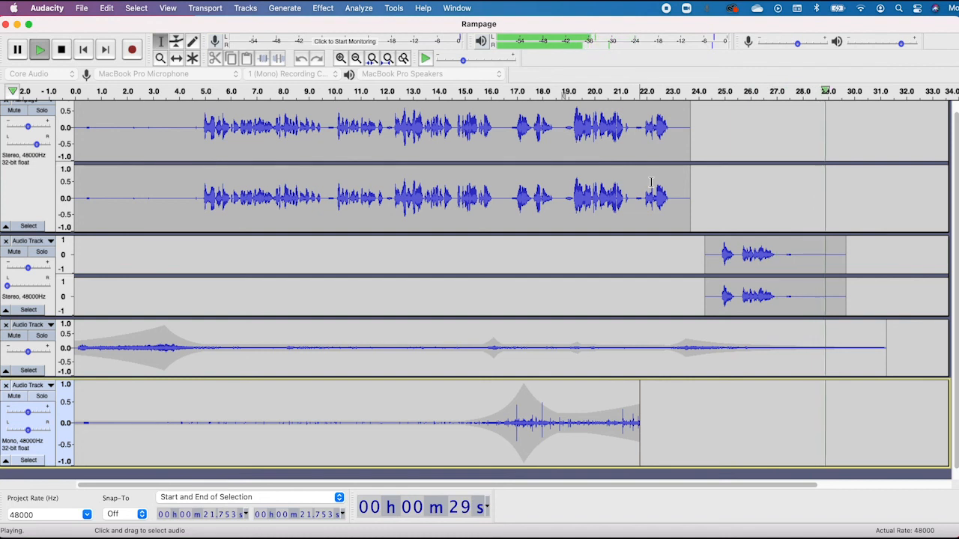
# - Stop the playback of the four-track mix
pyautogui.press('space')
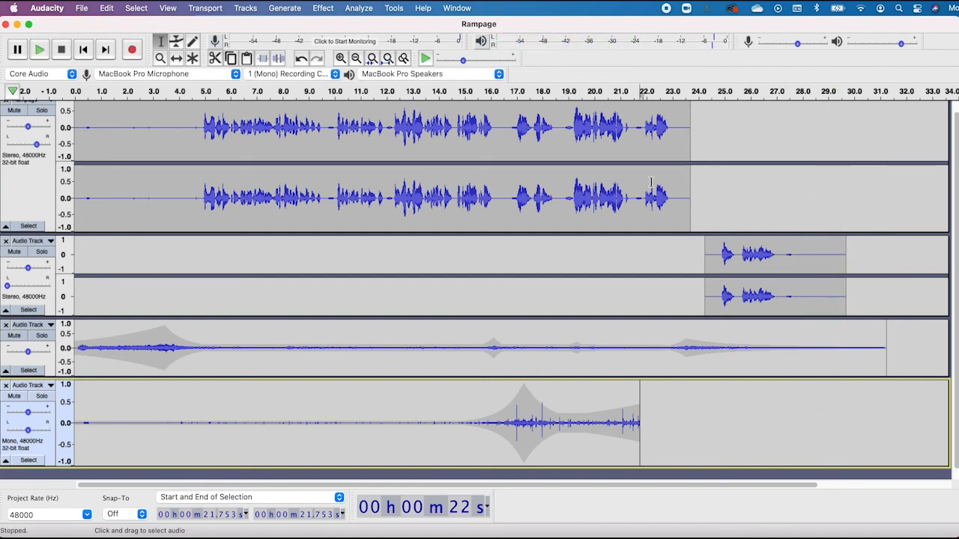